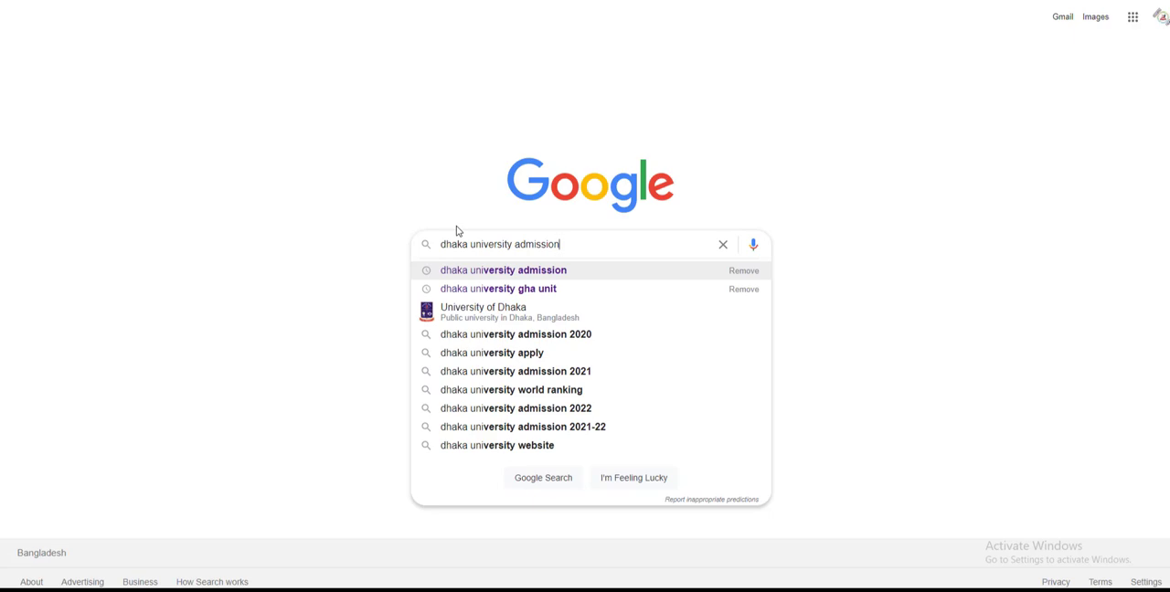
Step: Search Google for "dhaka university admission" and open the undergraduate admission result at admission.eis.du.ac.bd
{"action": "key", "text": "Return"}
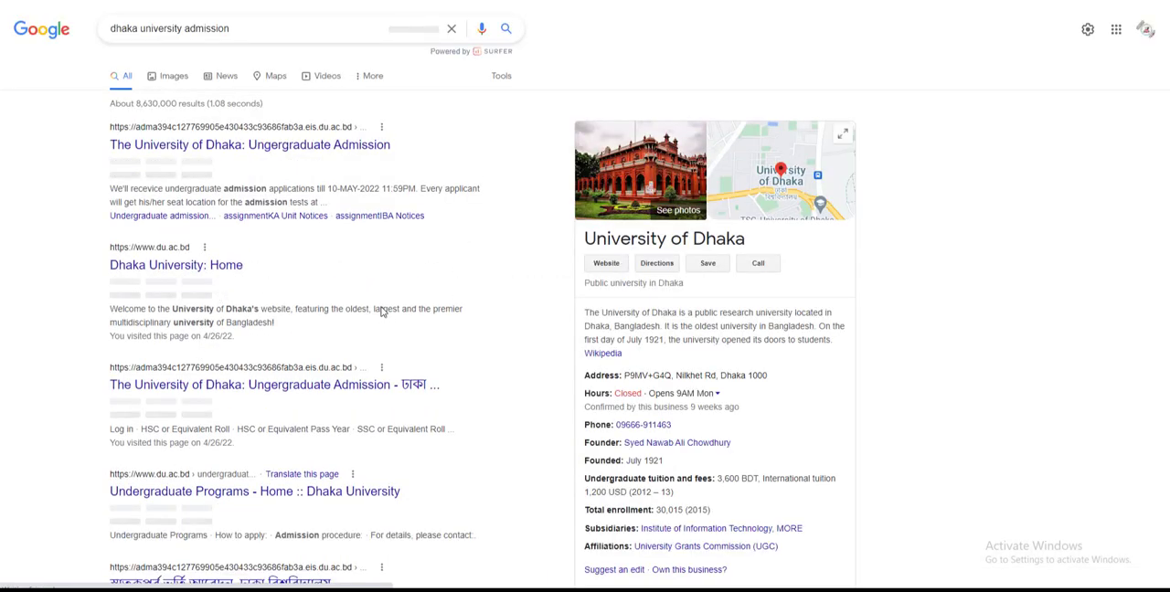
{"action": "scroll", "coordinate": [383, 312], "scroll_direction": "down", "scroll_amount": 1}
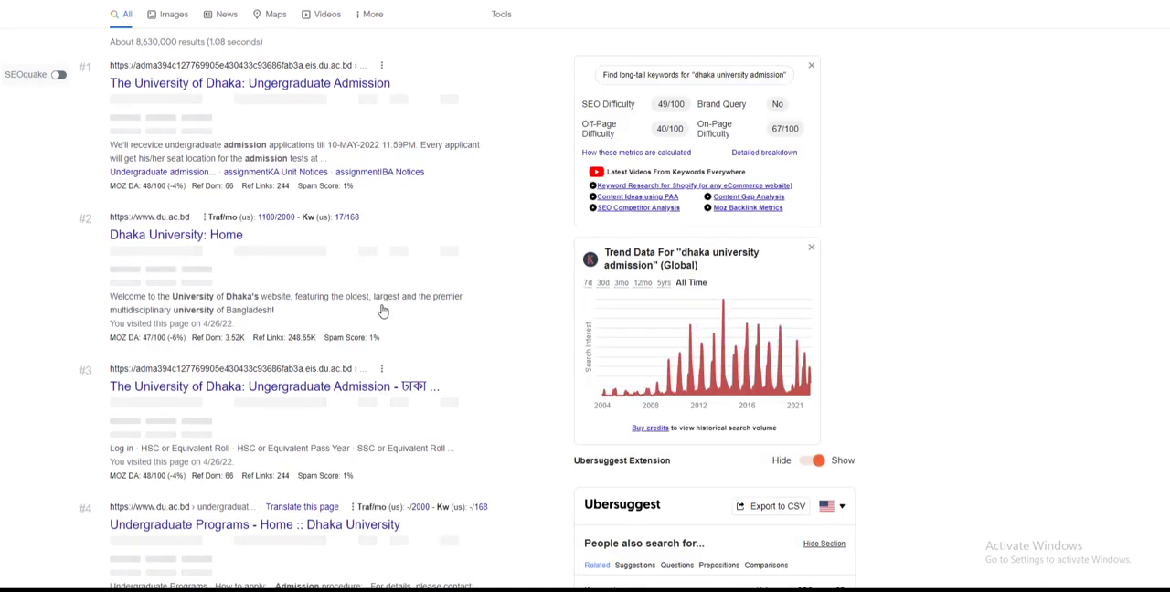
{"action": "scroll", "coordinate": [383, 312], "scroll_direction": "down", "scroll_amount": 1}
{"action": "scroll", "coordinate": [383, 311], "scroll_direction": "down", "scroll_amount": 1}
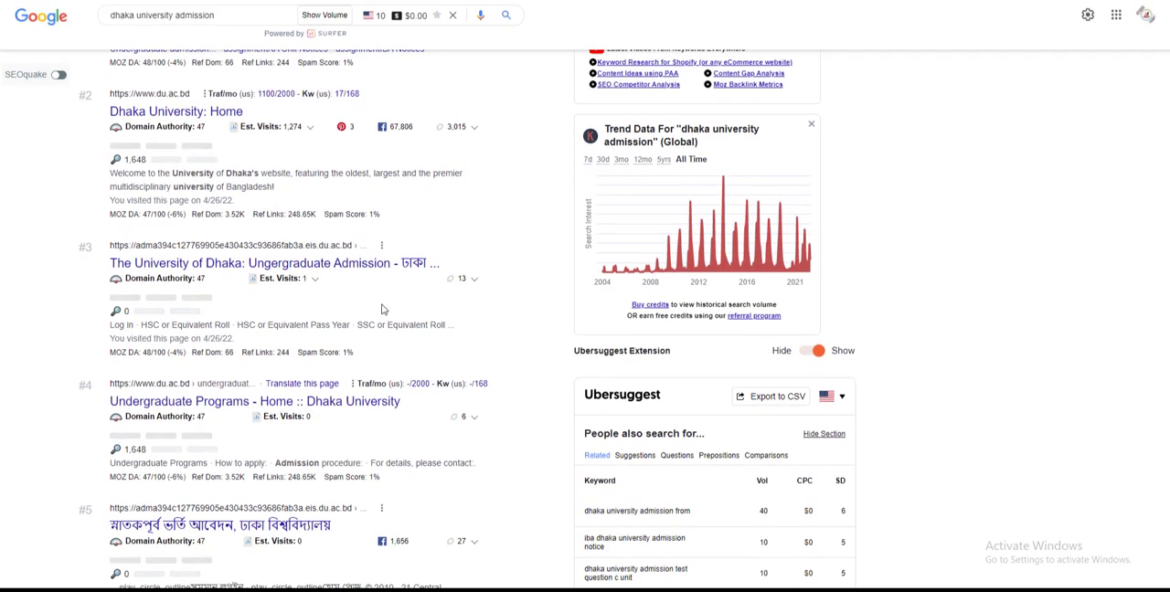
{"action": "scroll", "coordinate": [383, 312], "scroll_direction": "down", "scroll_amount": 2}
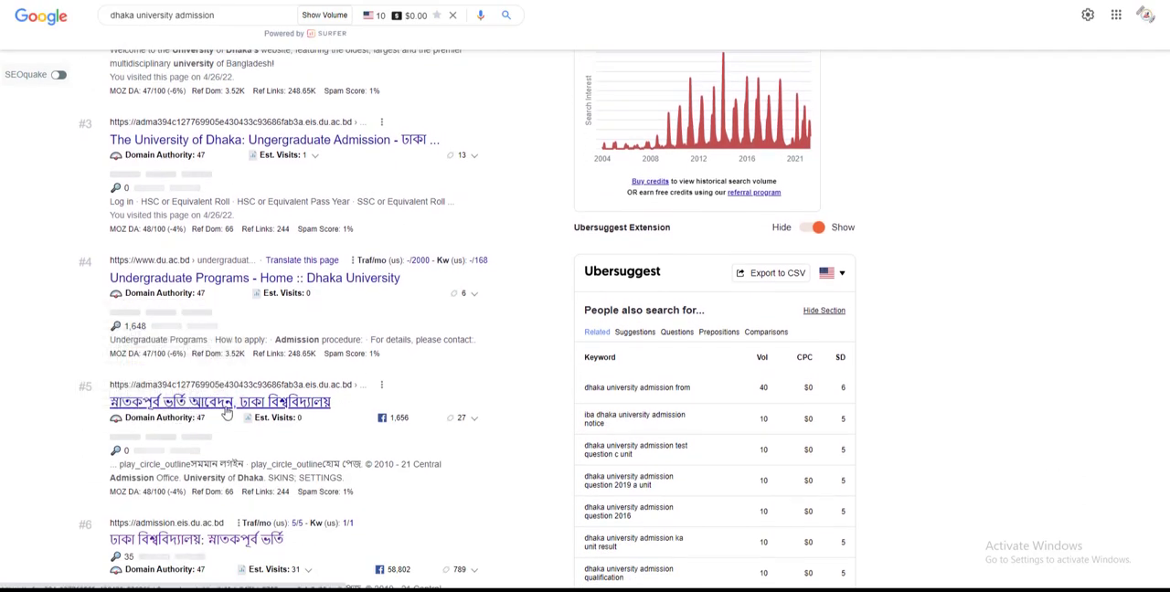
{"action": "scroll", "coordinate": [180, 545], "scroll_direction": "down", "scroll_amount": 3}
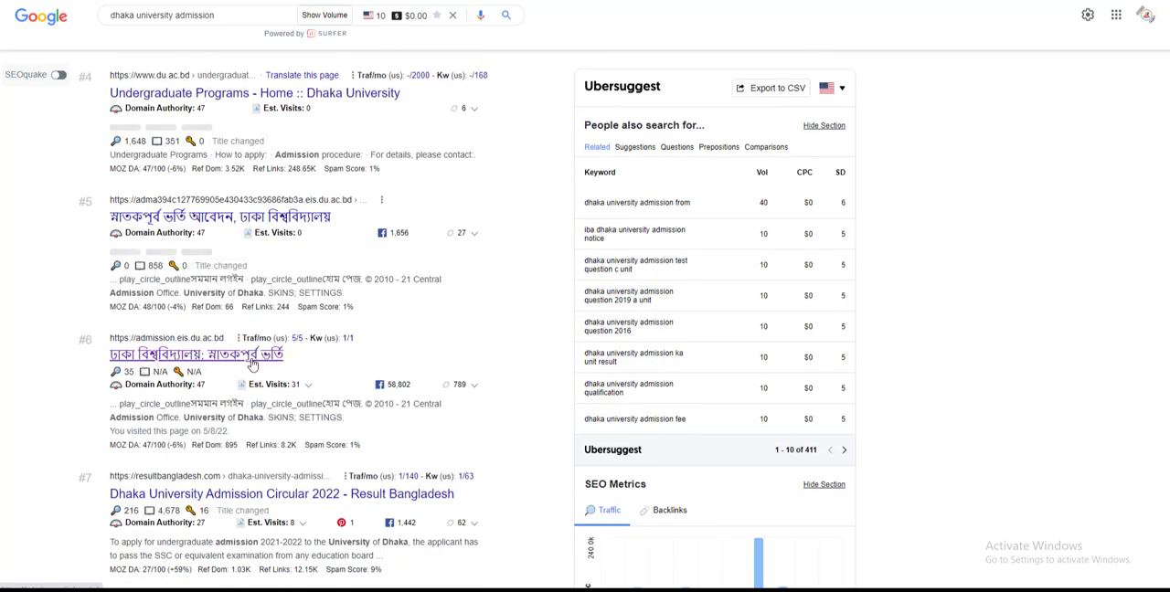
{"action": "left_click", "coordinate": [189, 352]}
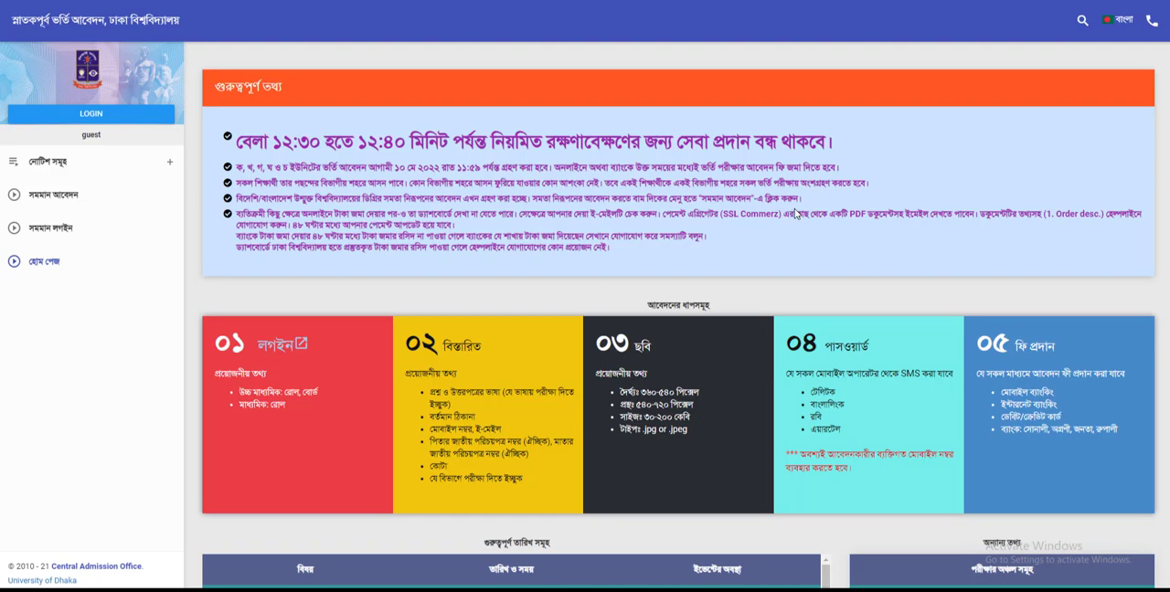
Step: Open the applicant login form, enter the higher secondary roll number and select ঢাকা as the higher secondary board
{"action": "scroll", "coordinate": [282, 295], "scroll_direction": "down", "scroll_amount": 1}
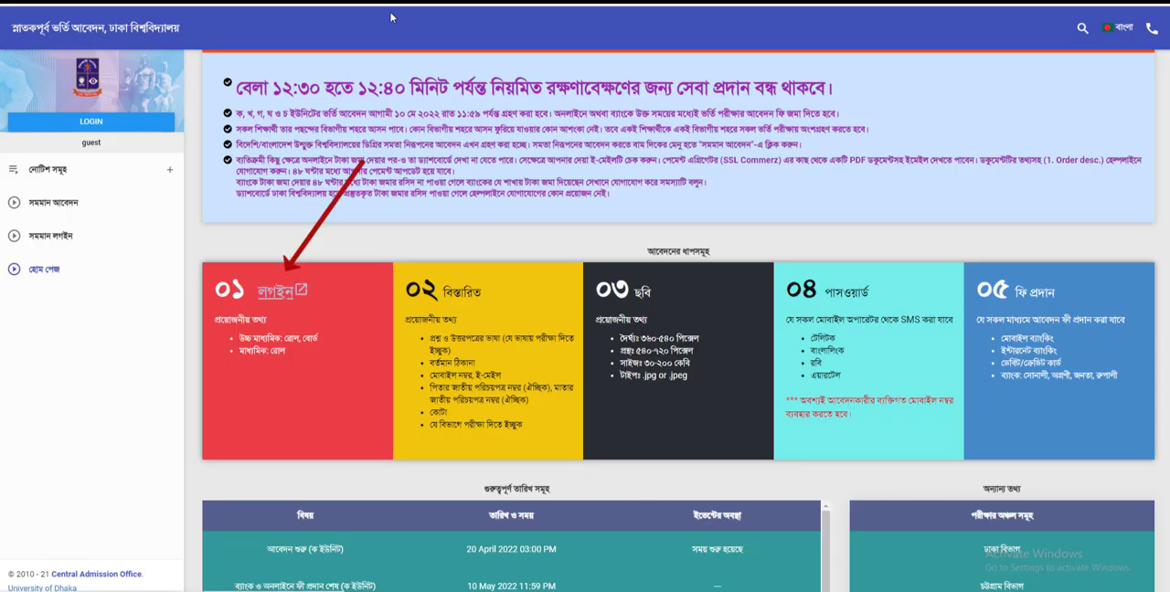
{"action": "left_click", "coordinate": [283, 292]}
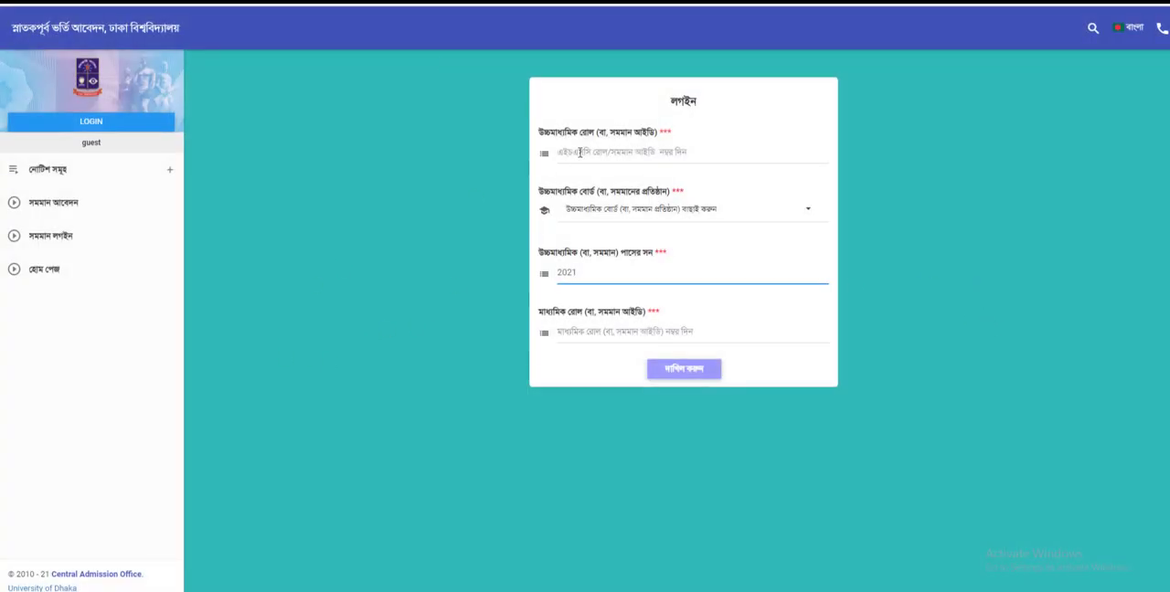
{"action": "double_click", "coordinate": [685, 101]}
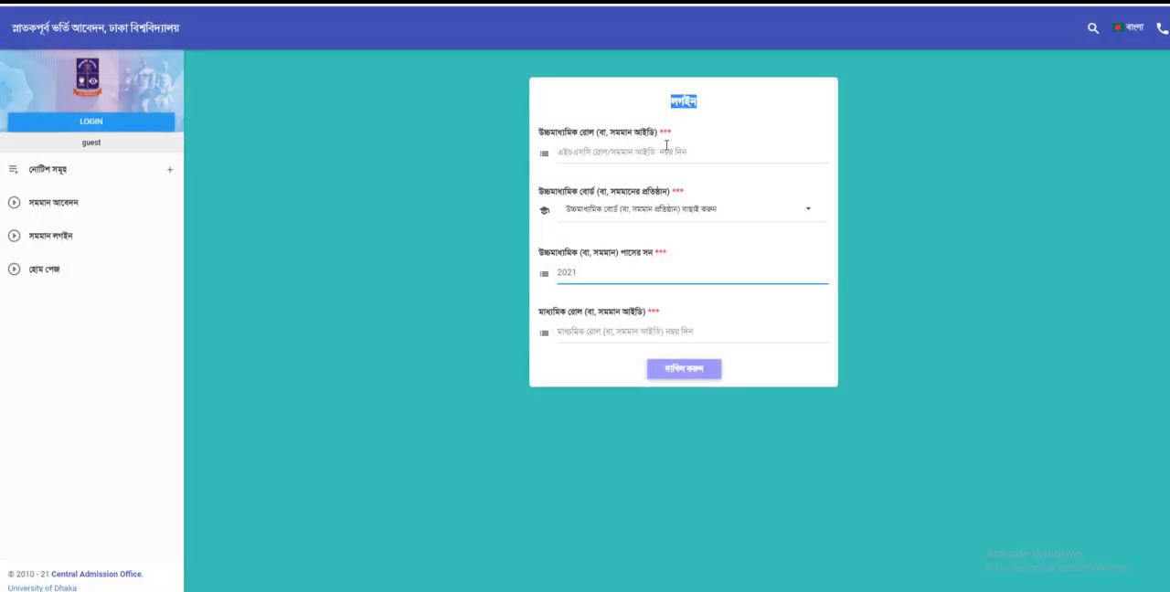
{"action": "left_click", "coordinate": [590, 159]}
{"action": "type", "text": "26"}
{"action": "left_click", "coordinate": [656, 212]}
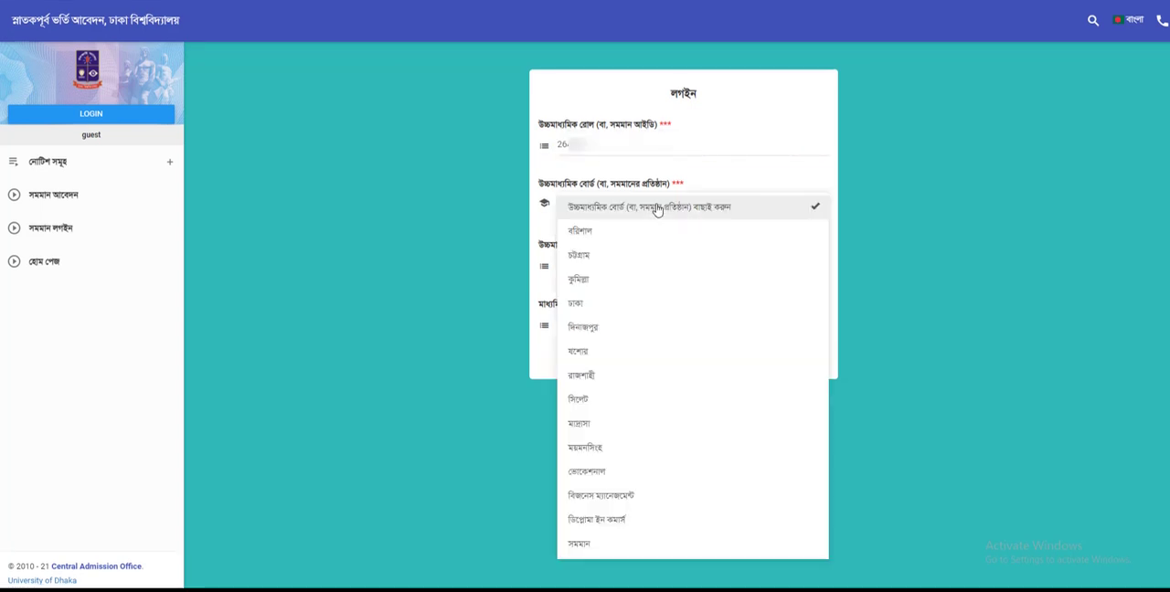
{"action": "left_click", "coordinate": [640, 305]}
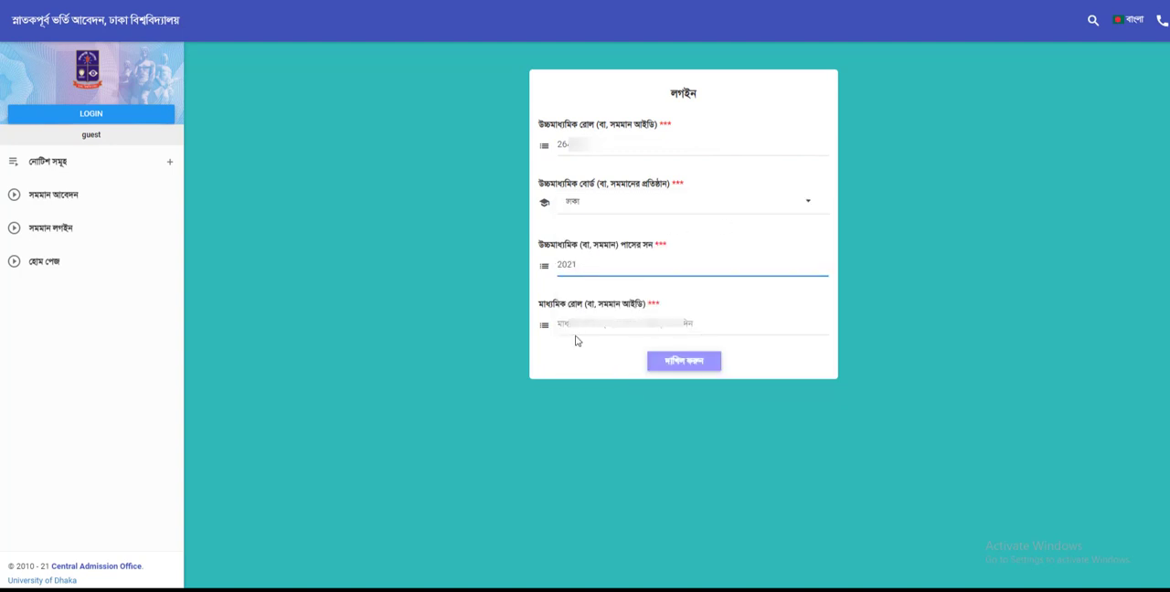
Step: Enter the applicant's secondary roll number and submit the login form
{"action": "left_click", "coordinate": [612, 328]}
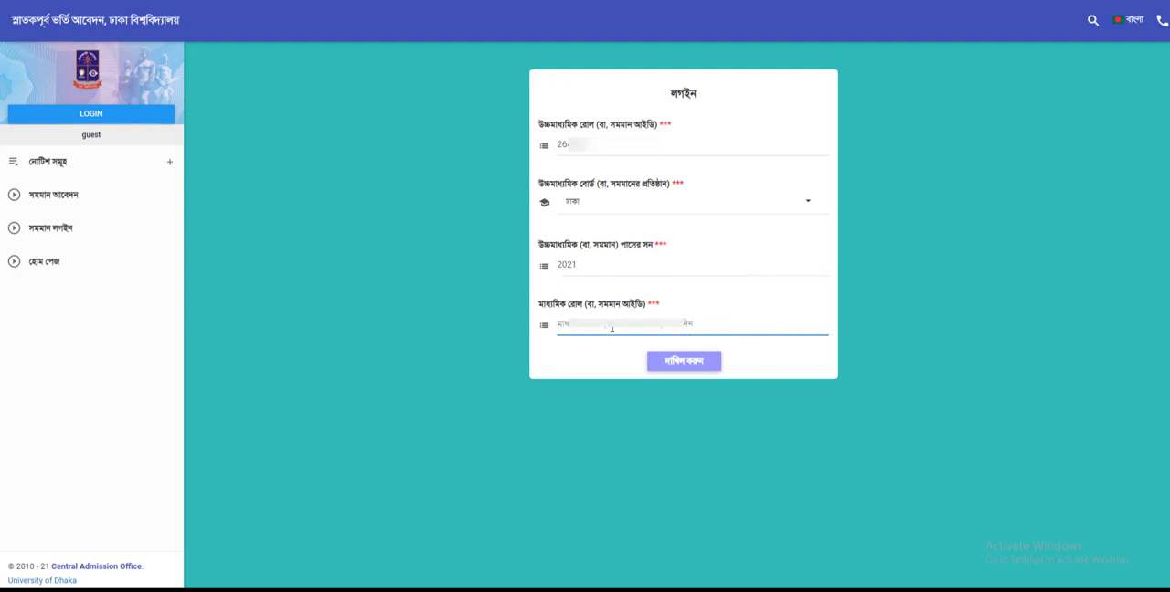
{"action": "type", "text": "17"}
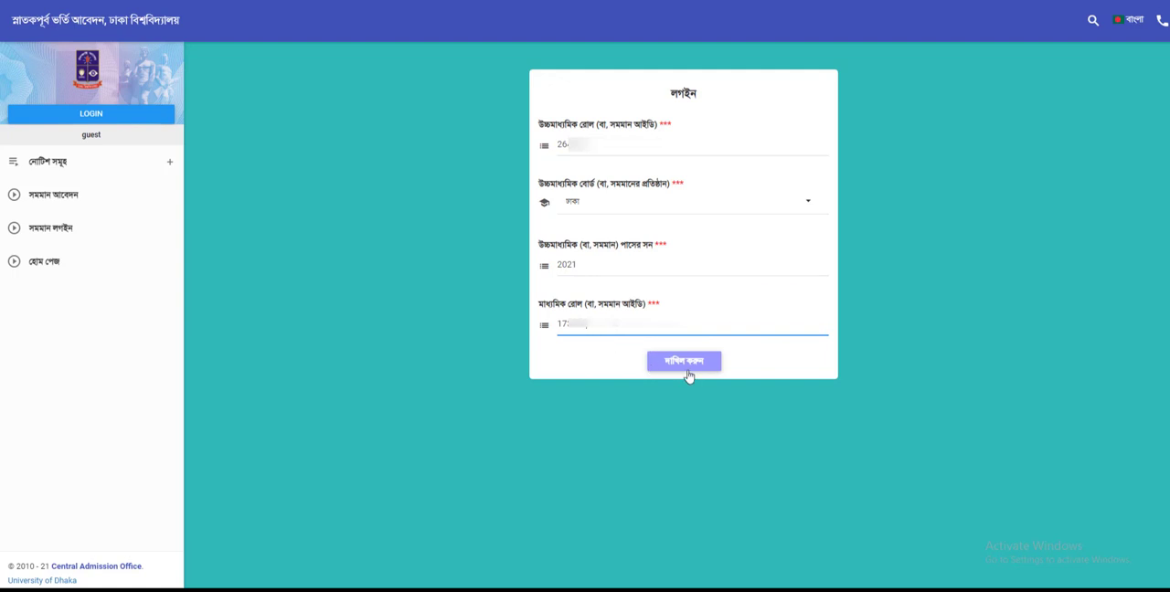
{"action": "left_click", "coordinate": [687, 369]}
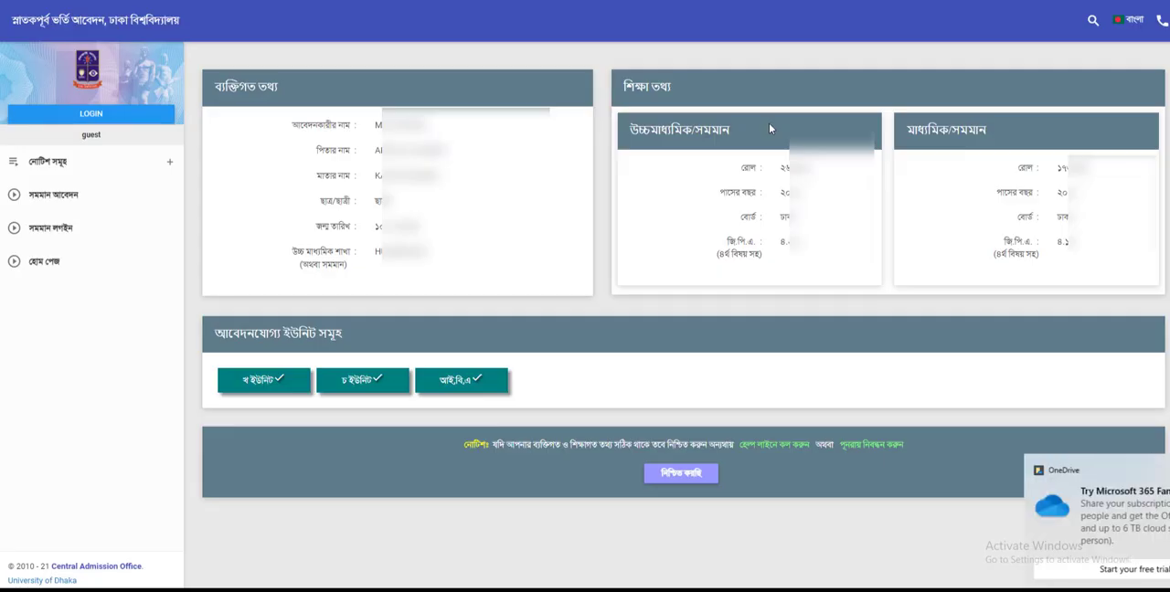
Step: Confirm the applicant's details and choose Bangla for both the higher secondary version and the admission test language
{"action": "left_click", "coordinate": [1156, 471]}
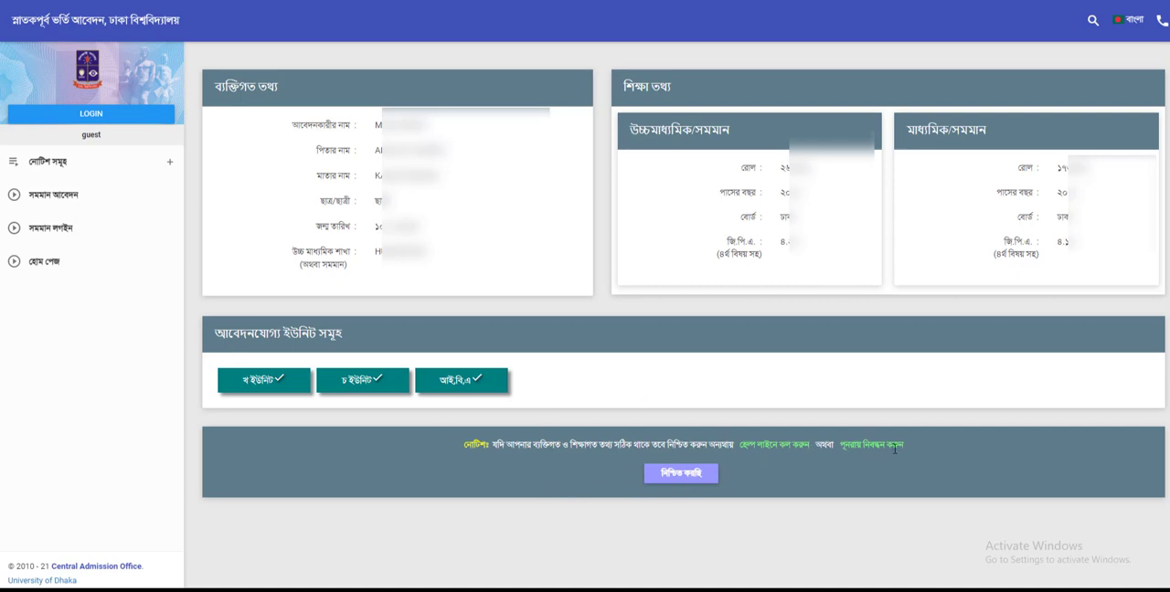
{"action": "left_click", "coordinate": [695, 474]}
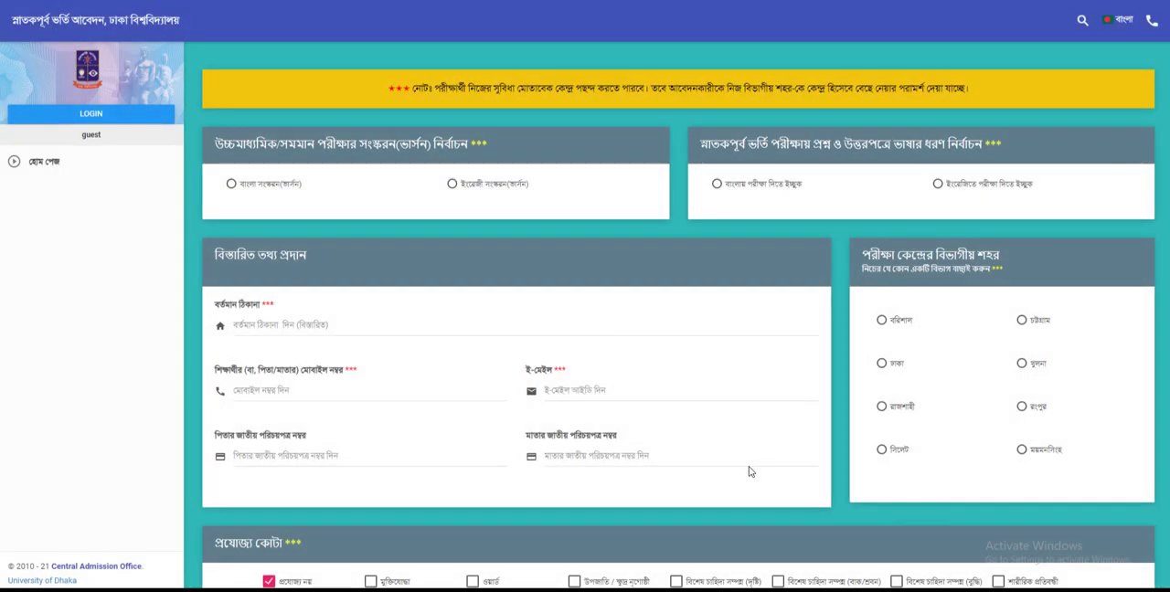
{"action": "left_click", "coordinate": [233, 188]}
{"action": "left_click", "coordinate": [718, 186]}
Step: Open the current address form and select the country বাংলাদেশ plus the applicant's division and district
{"action": "scroll", "coordinate": [348, 245], "scroll_direction": "down", "scroll_amount": 1}
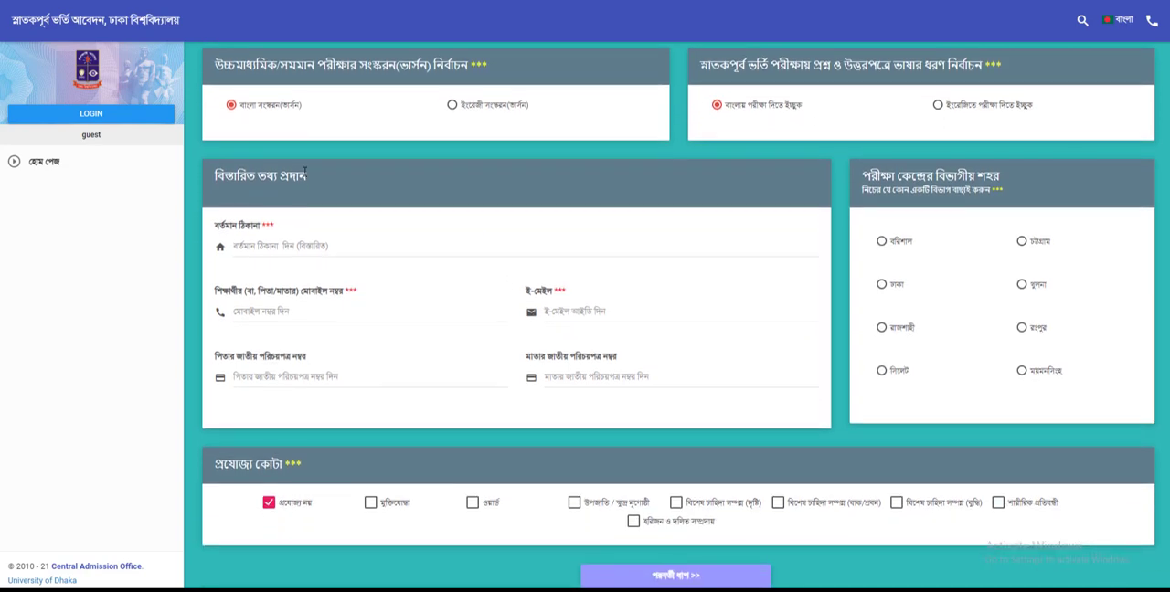
{"action": "left_click", "coordinate": [287, 247]}
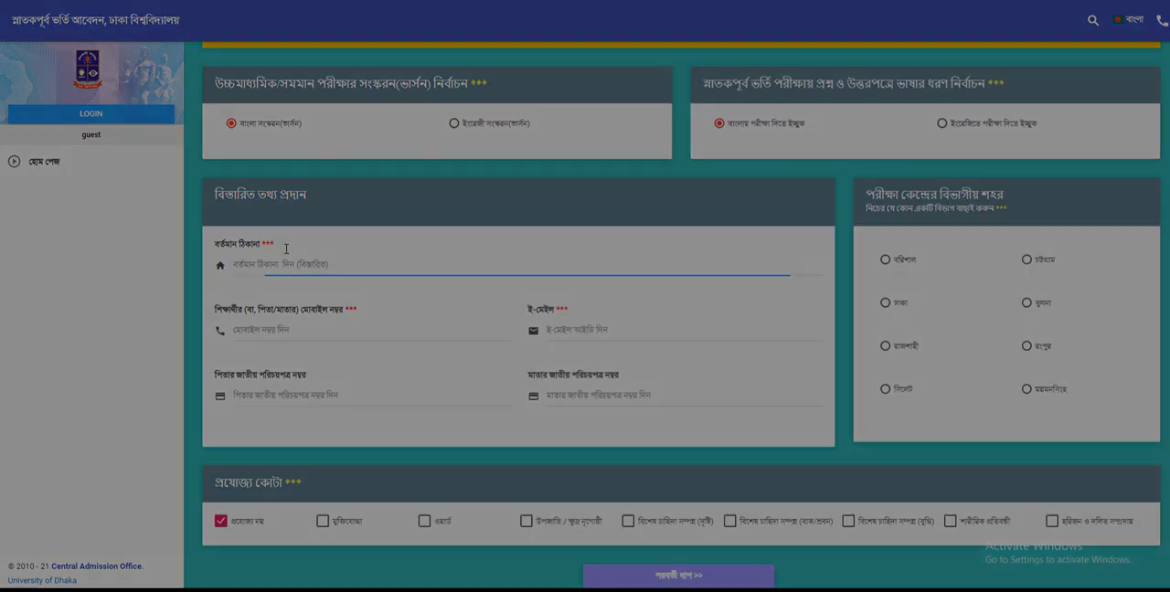
{"action": "left_click", "coordinate": [573, 151]}
{"action": "left_click", "coordinate": [565, 176]}
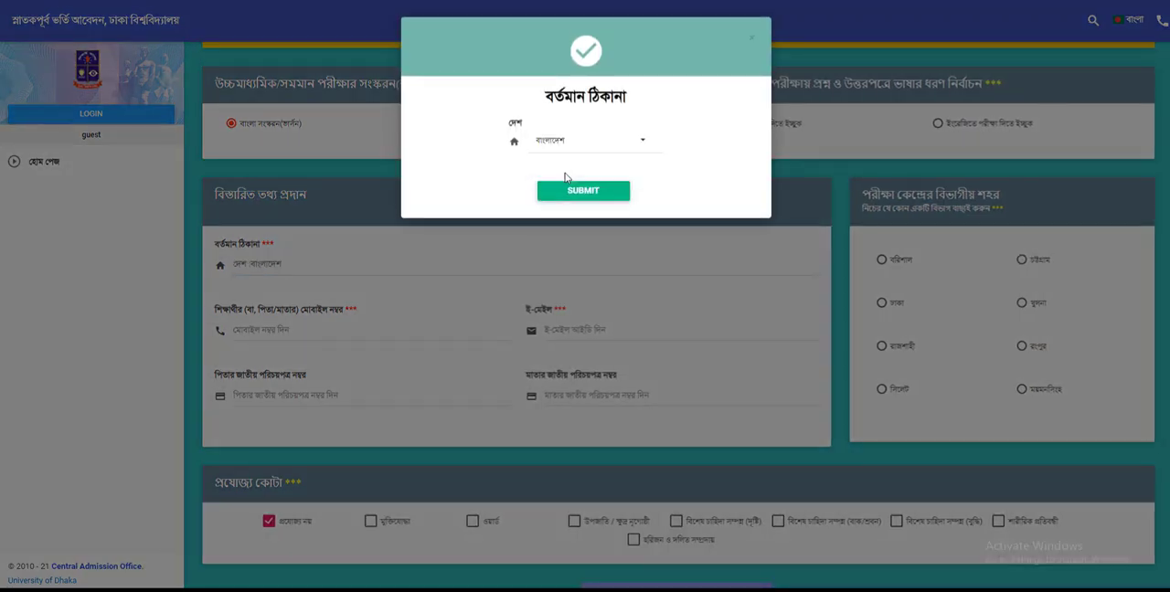
{"action": "left_click", "coordinate": [590, 146]}
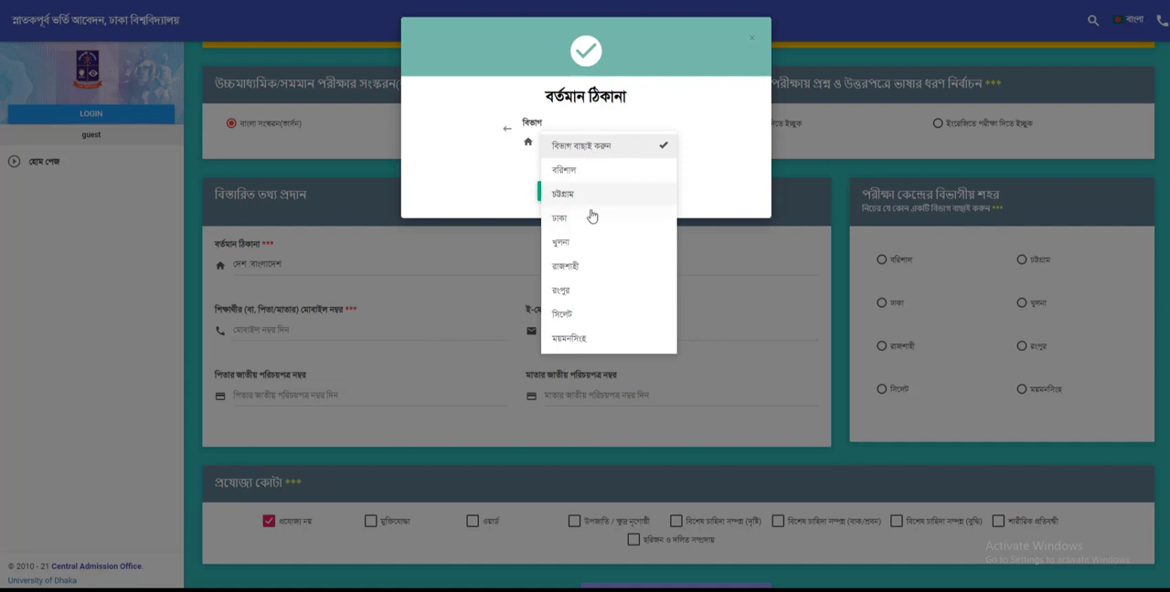
{"action": "left_click", "coordinate": [591, 217]}
{"action": "left_click", "coordinate": [586, 146]}
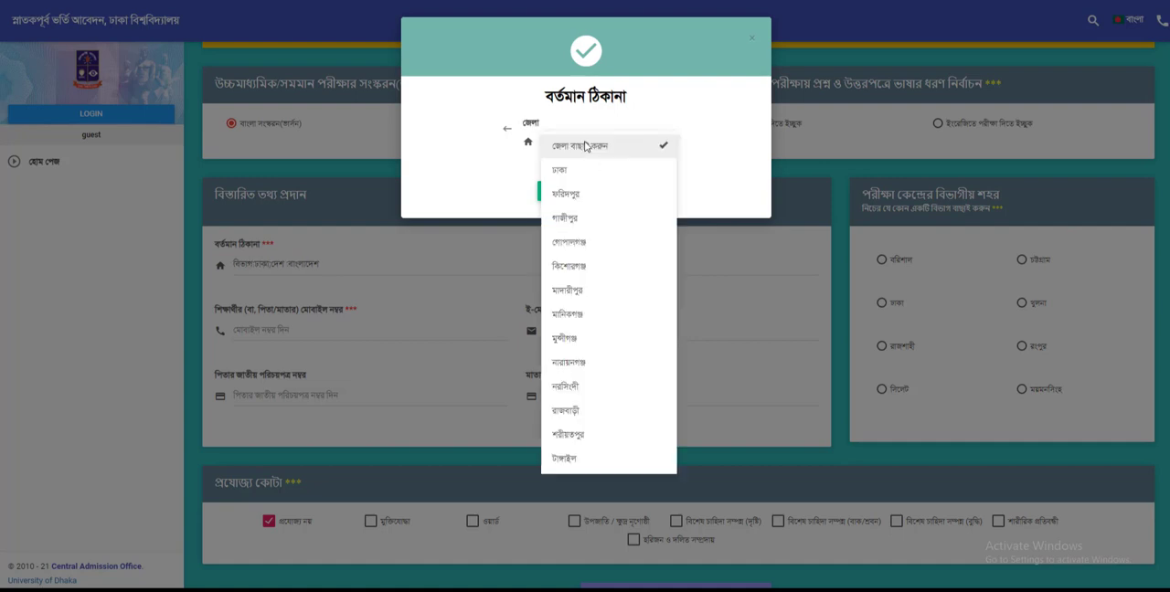
{"action": "left_click", "coordinate": [576, 171]}
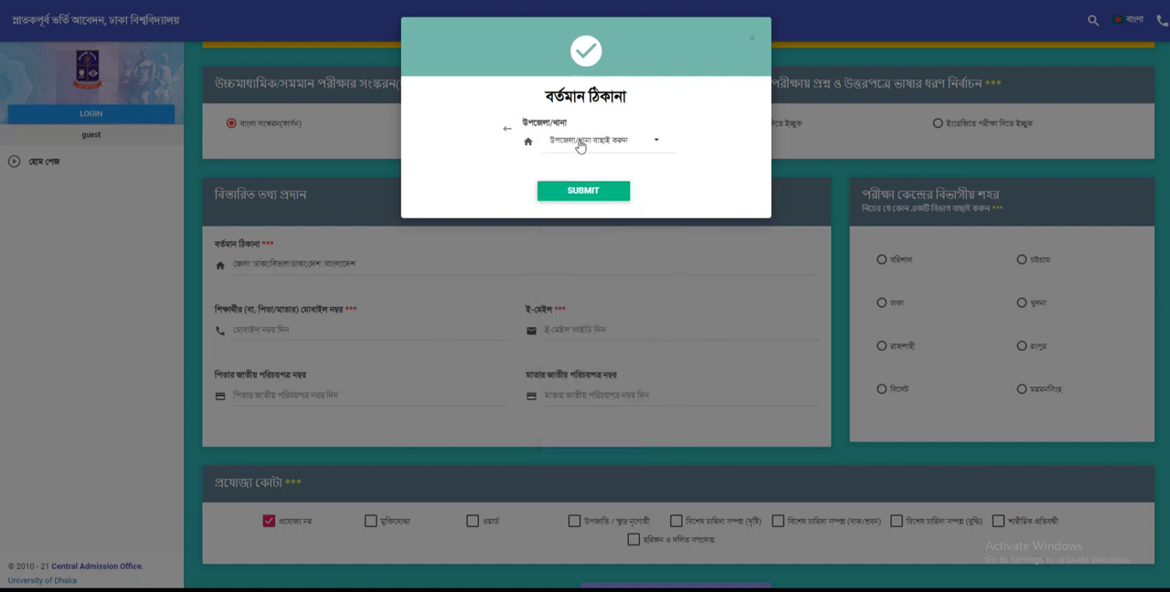
Step: Select the applicant's sub-district, union or ward, and area for the current address
{"action": "left_click", "coordinate": [580, 146]}
{"action": "left_click", "coordinate": [571, 174]}
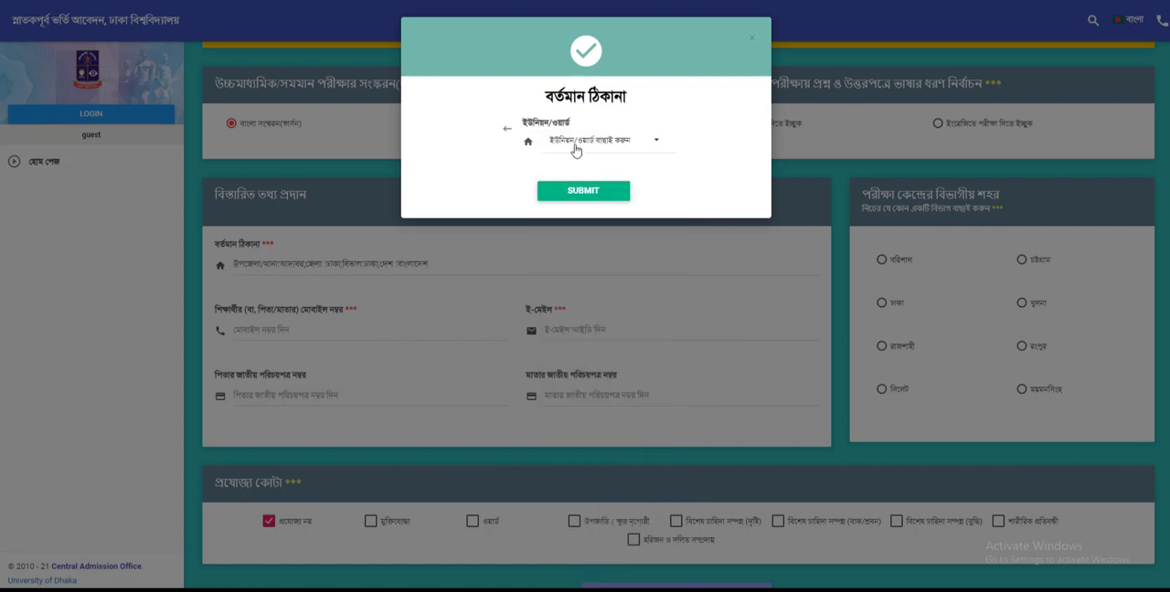
{"action": "left_click", "coordinate": [576, 148]}
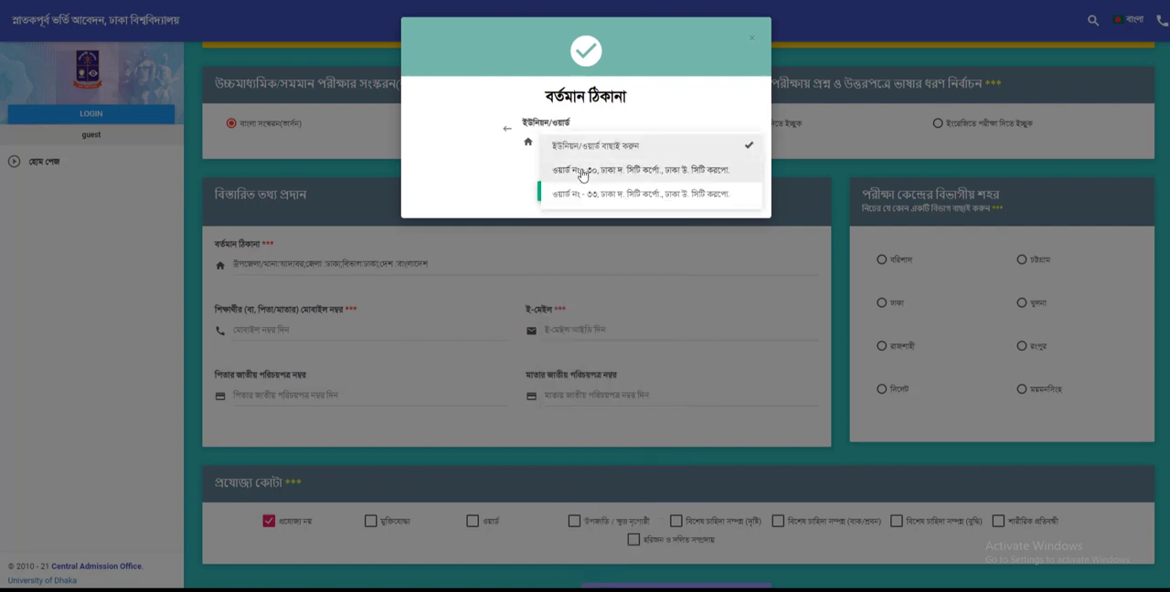
{"action": "left_click", "coordinate": [581, 178]}
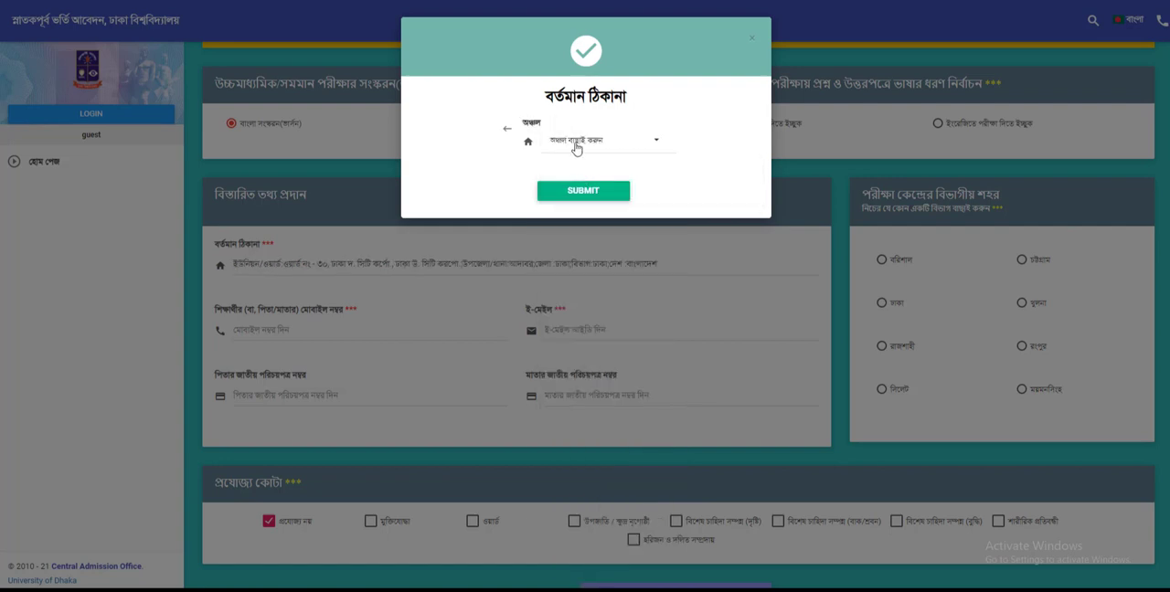
{"action": "left_click", "coordinate": [575, 148]}
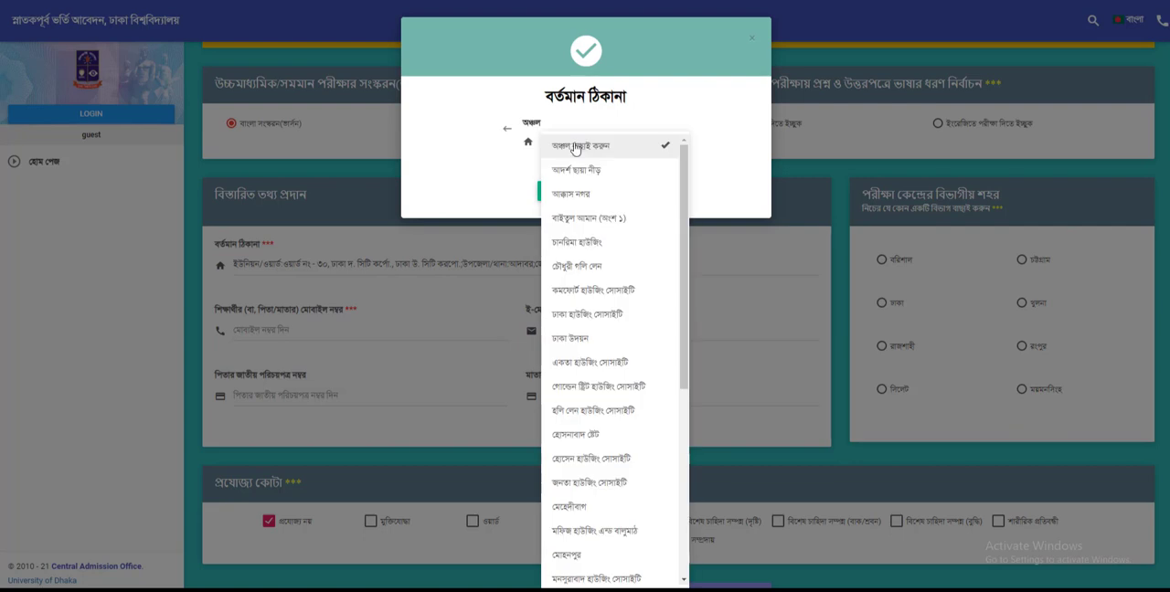
{"action": "scroll", "coordinate": [599, 467], "scroll_direction": "down", "scroll_amount": 2}
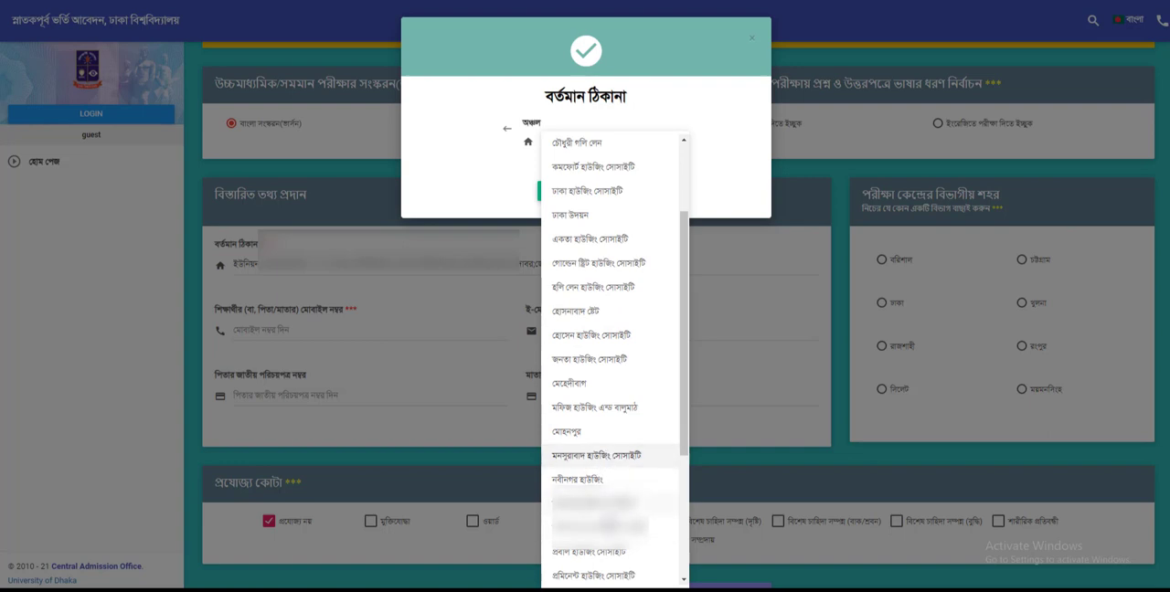
{"action": "left_click", "coordinate": [608, 528]}
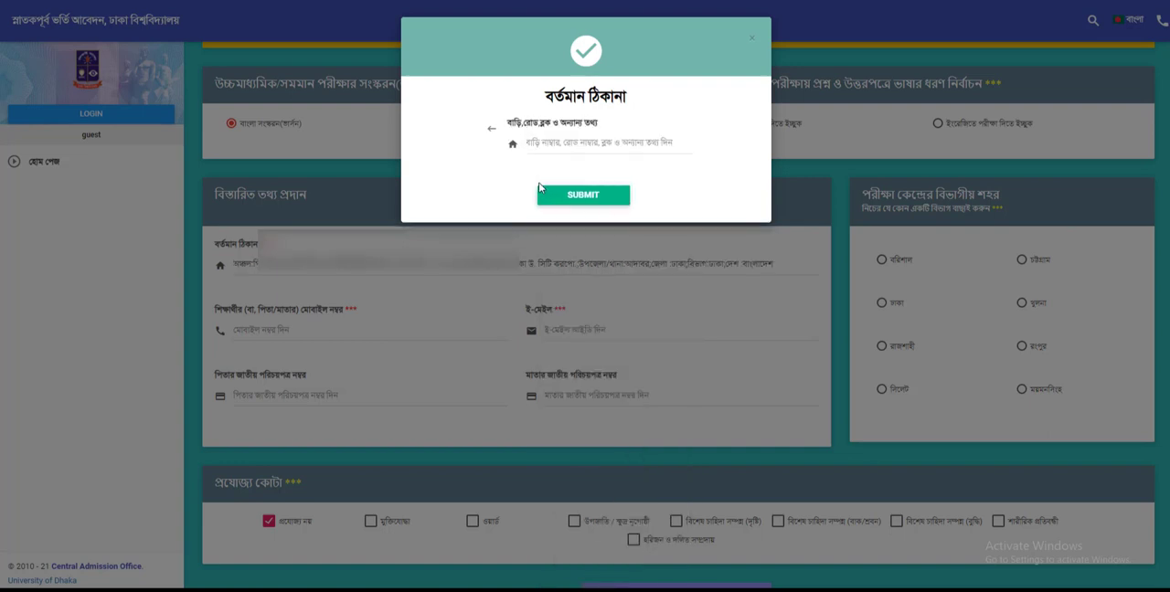
Step: Enter the applicant's house, road and block details and submit the current address
{"action": "left_click", "coordinate": [564, 143]}
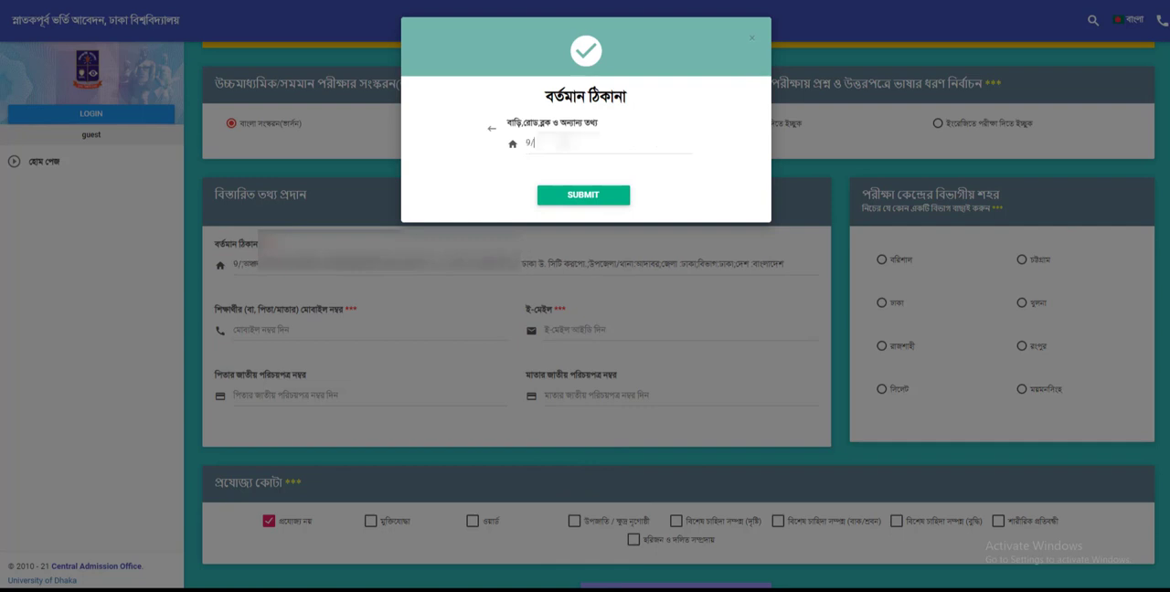
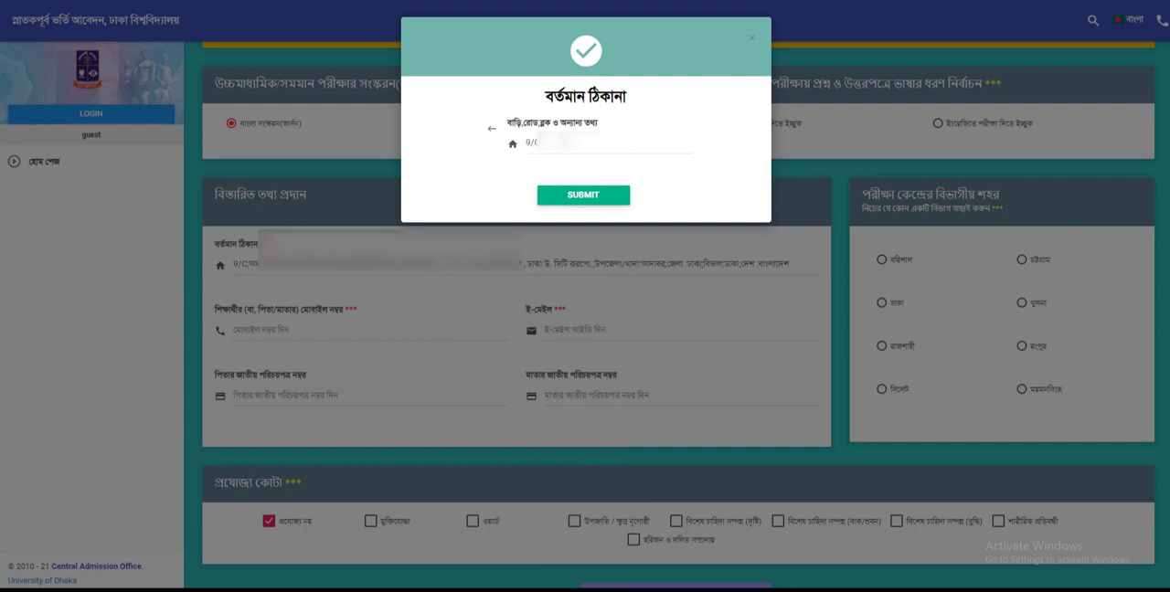
{"action": "key", "text": "BackSpace"}
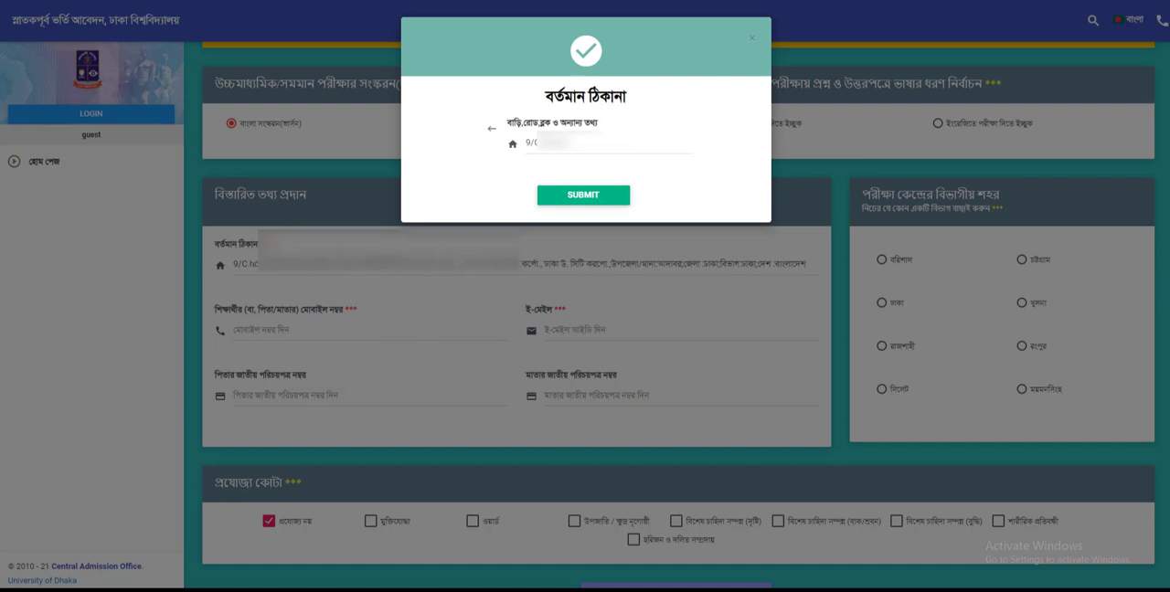
{"action": "key", "text": "BackSpace"}
{"action": "key", "text": "BackSpace"}
{"action": "key", "text": "BackSpace"}
{"action": "key", "text": "BackSpace"}
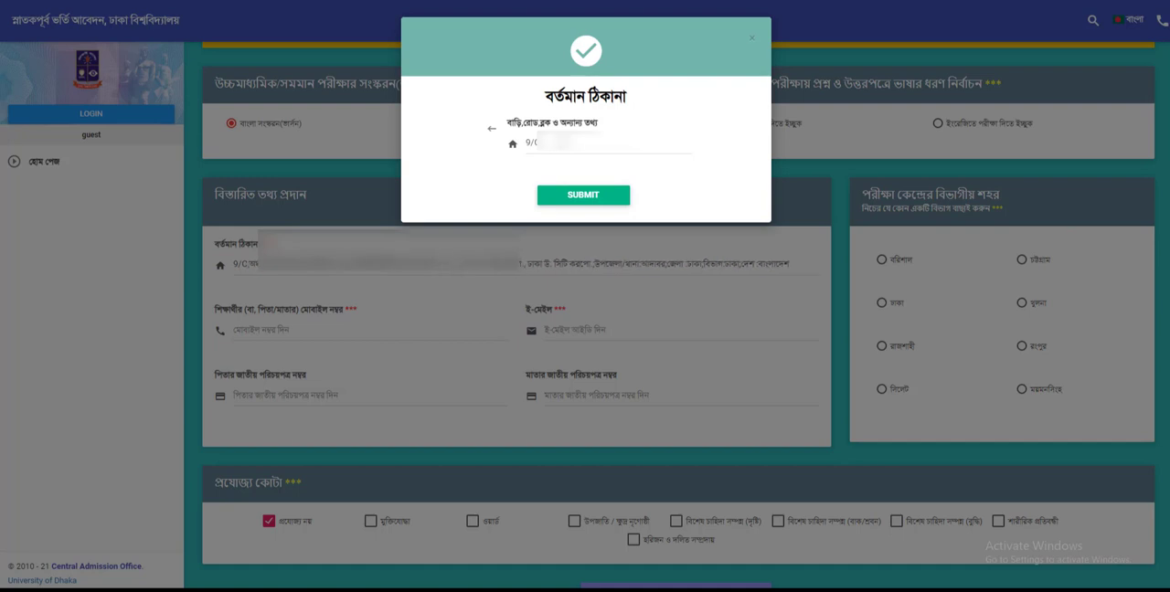
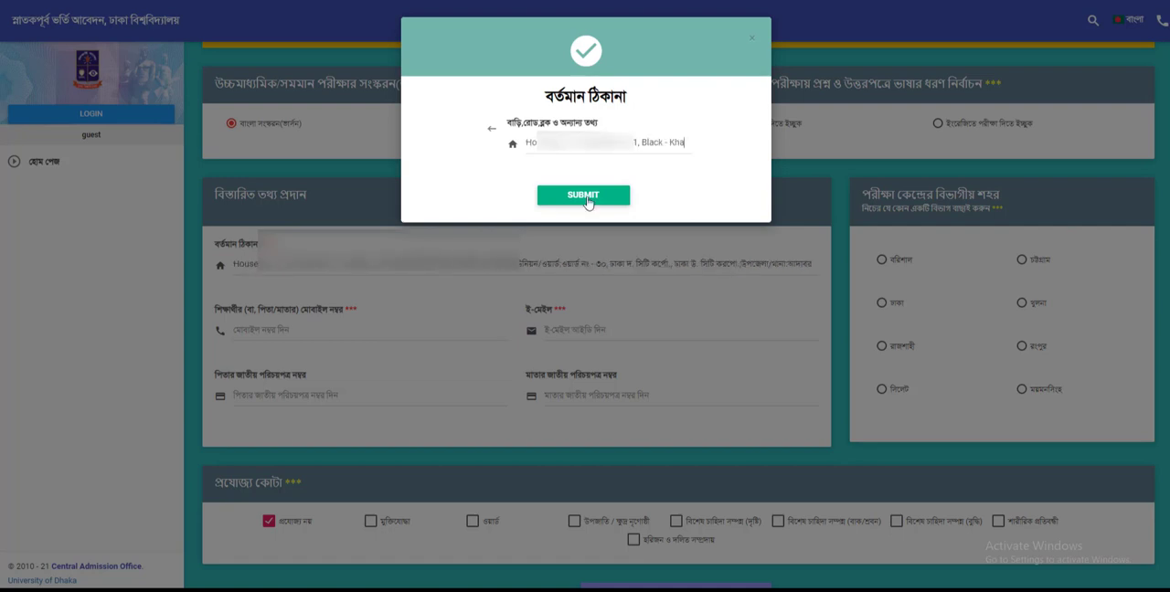
{"action": "left_click", "coordinate": [587, 194]}
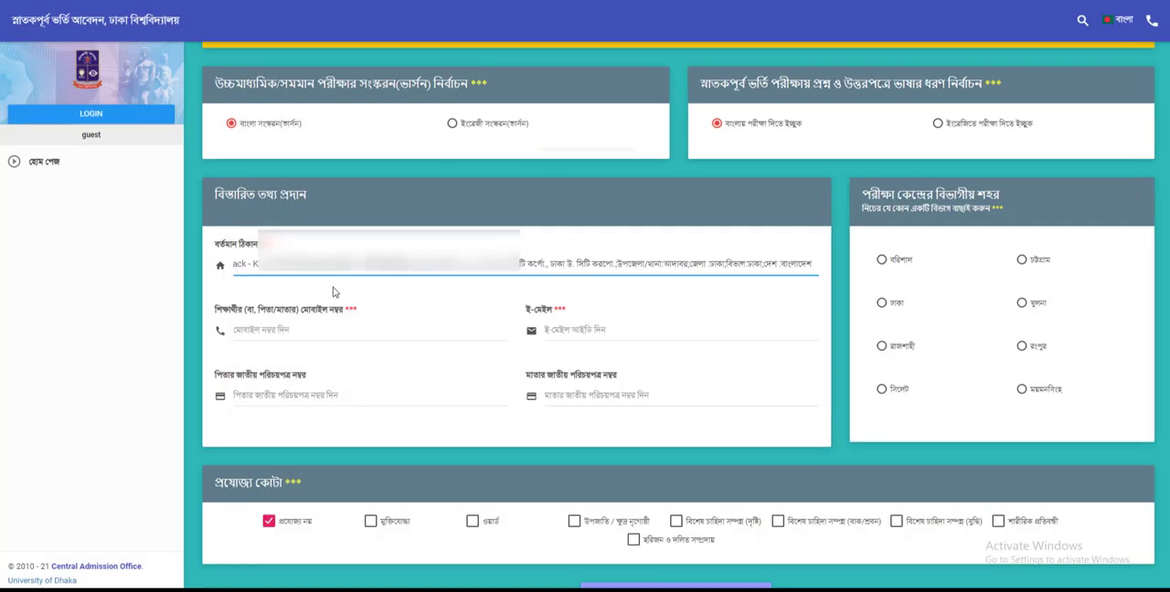
Step: Enter the applicant's mobile number and e-mail address in the detailed information section
{"action": "left_click", "coordinate": [253, 331]}
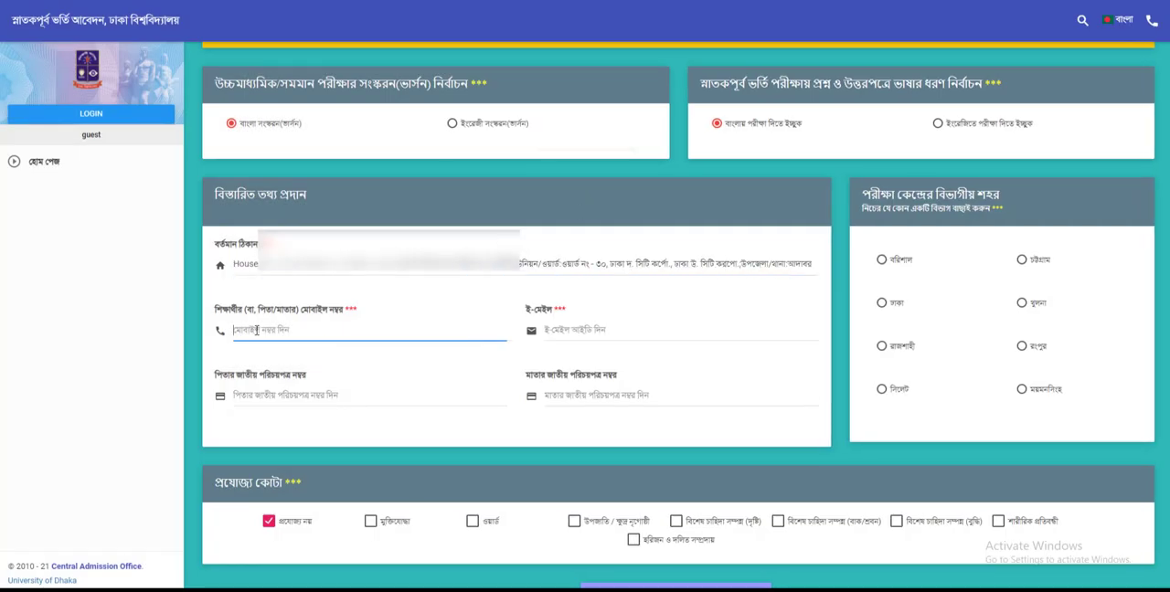
{"action": "type", "text": "019"}
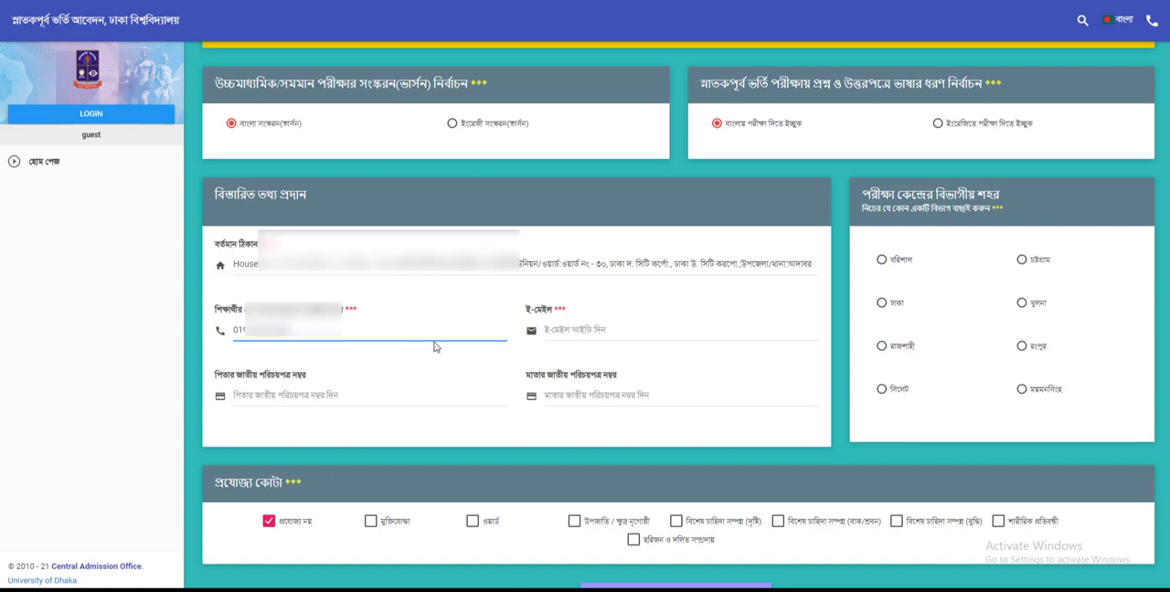
{"action": "left_click", "coordinate": [634, 328]}
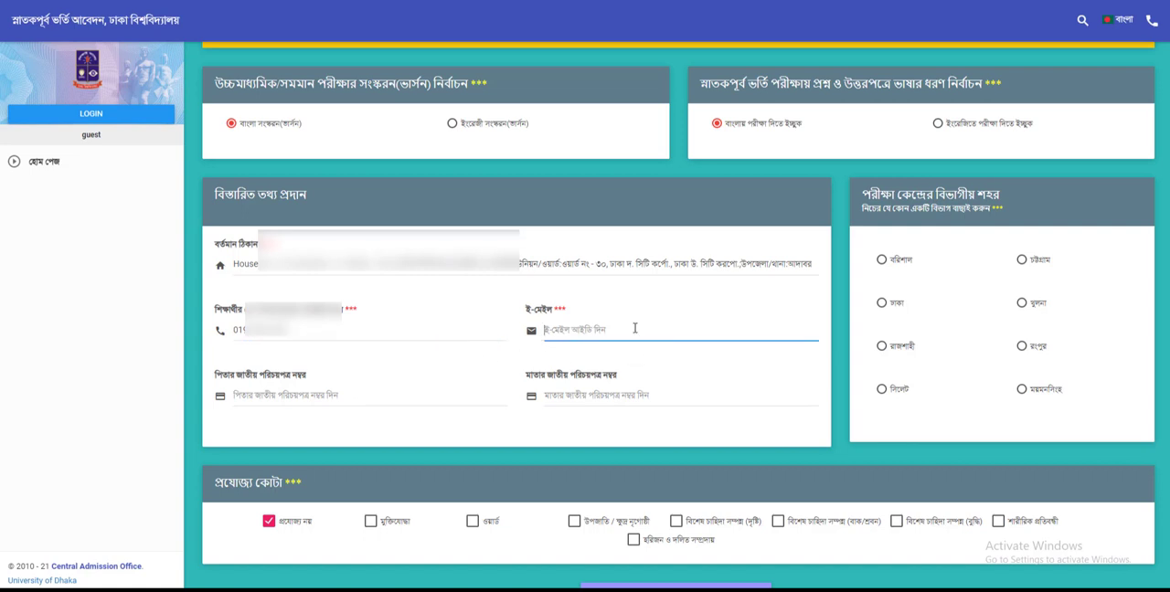
{"action": "type", "text": "s."}
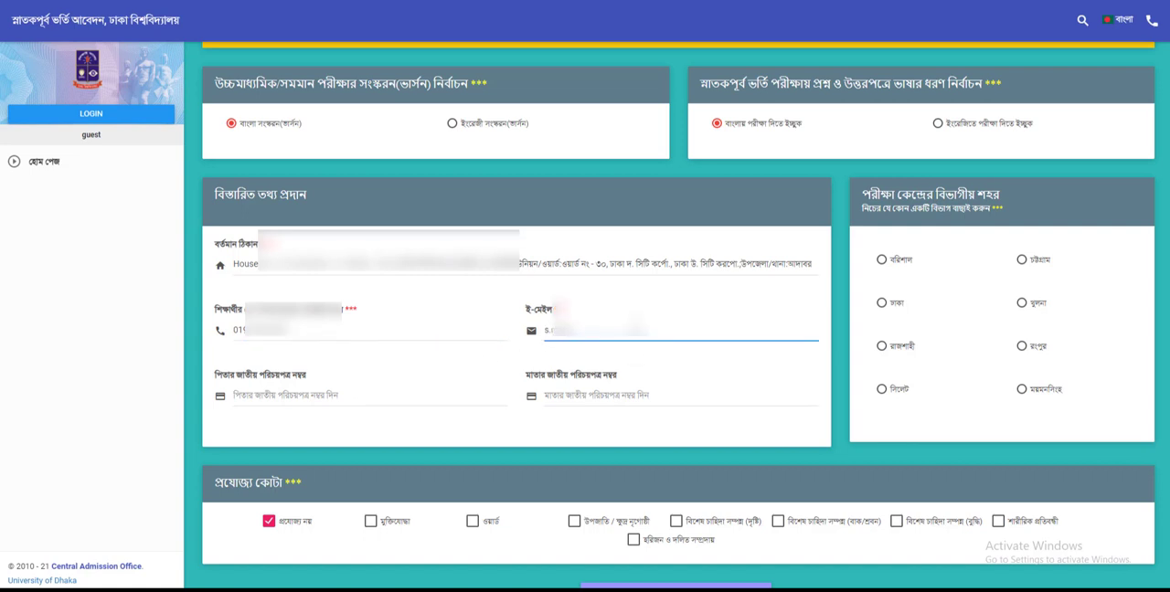
{"action": "type", "text": "m******"}
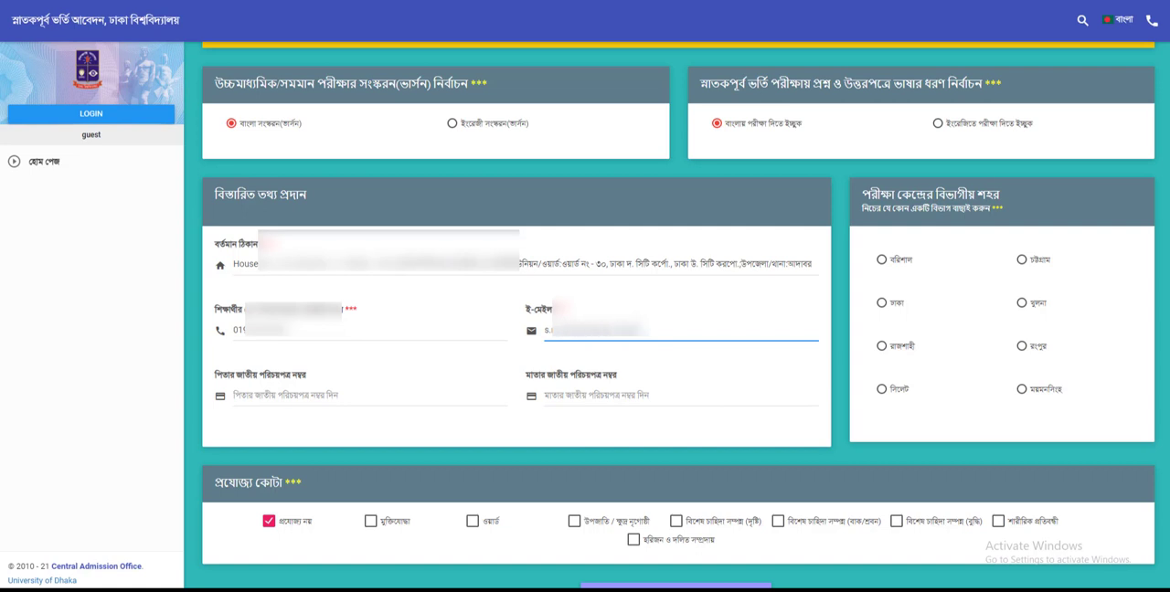
Step: Fill in the national ID numbers of the applicant's father and mother
{"action": "left_click", "coordinate": [295, 400]}
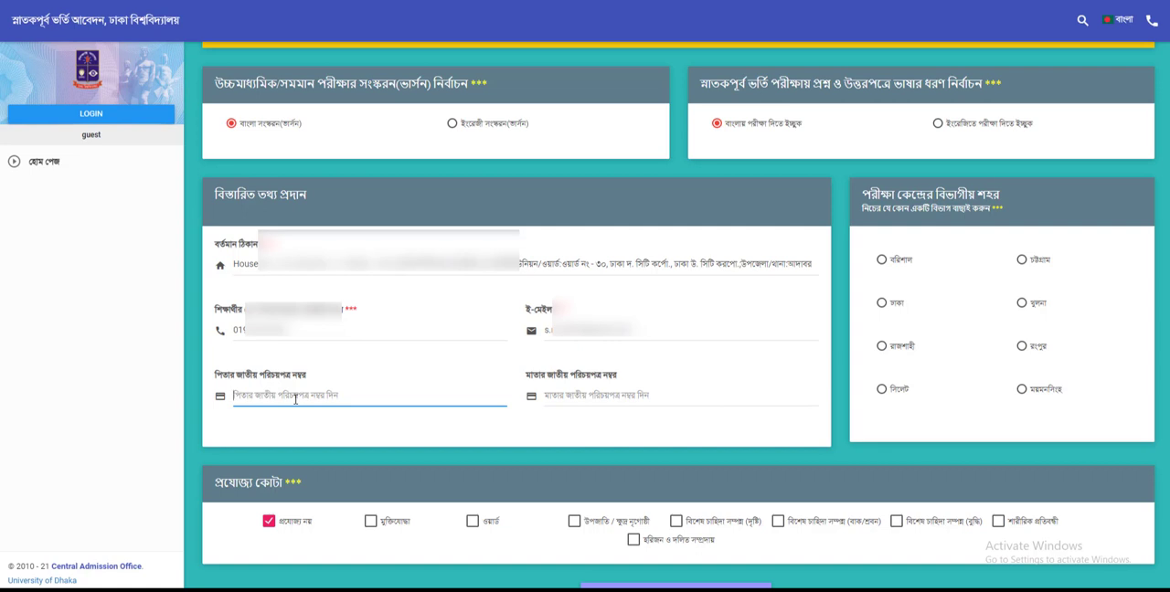
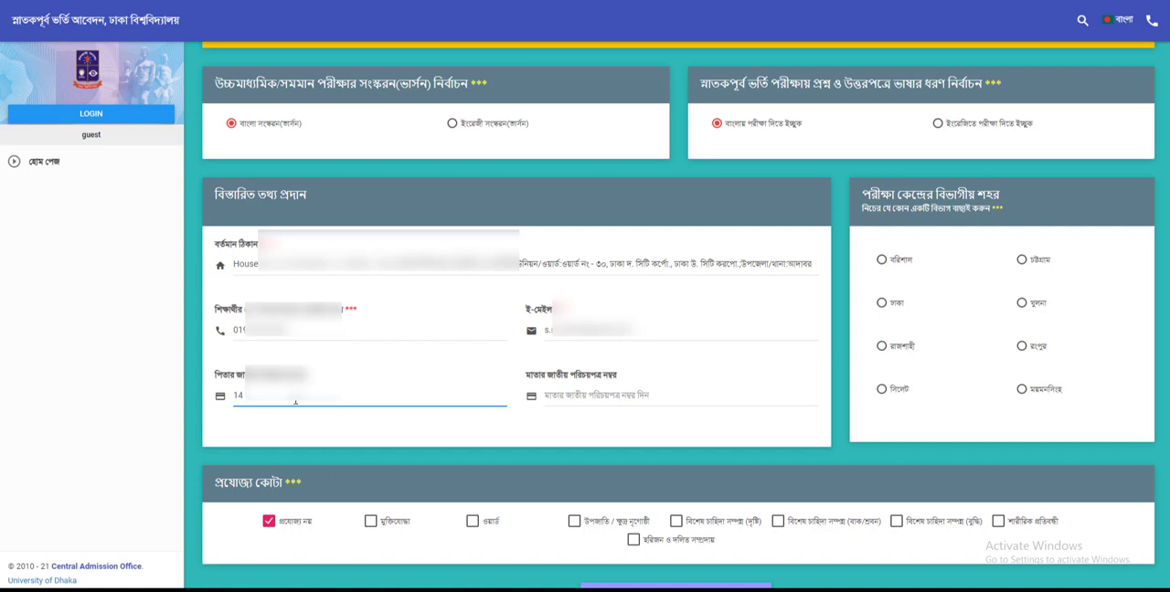
{"action": "left_click", "coordinate": [574, 397]}
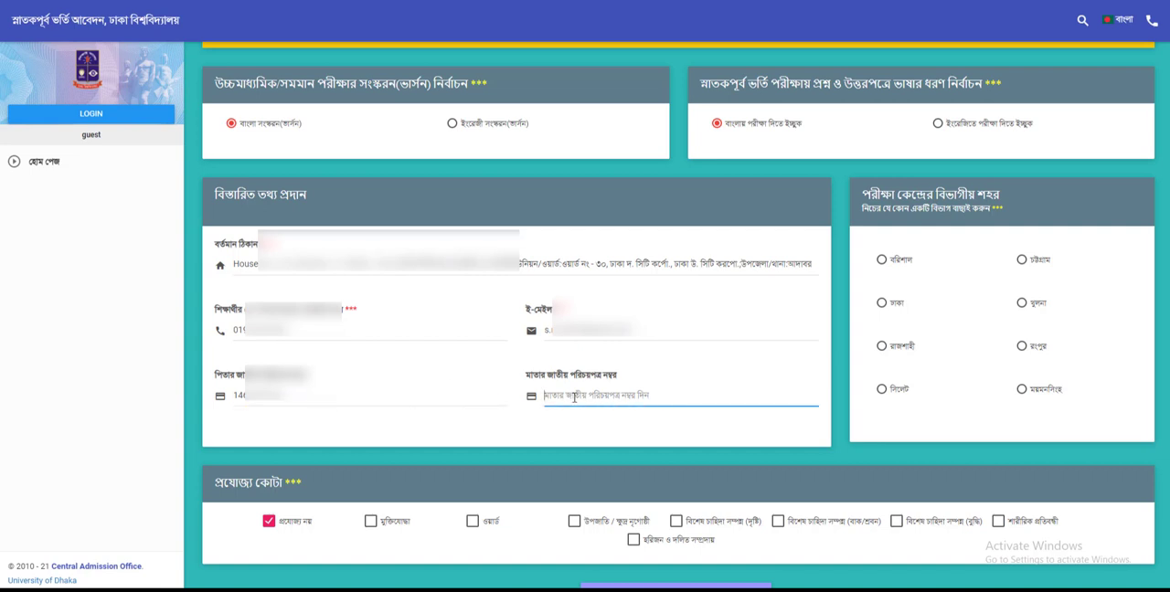
{"action": "type", "text": "598"}
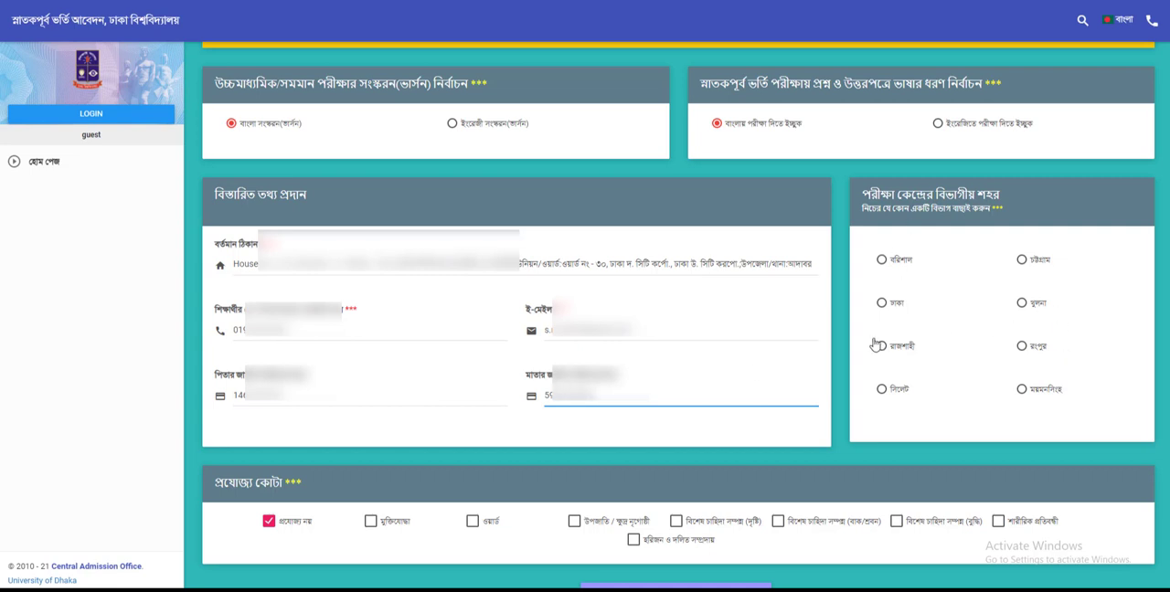
Step: Choose ঢাকা as the divisional city of the exam centre and proceed to the photo upload stage
{"action": "left_click", "coordinate": [882, 305]}
{"action": "scroll", "coordinate": [919, 342], "scroll_direction": "down", "scroll_amount": 1}
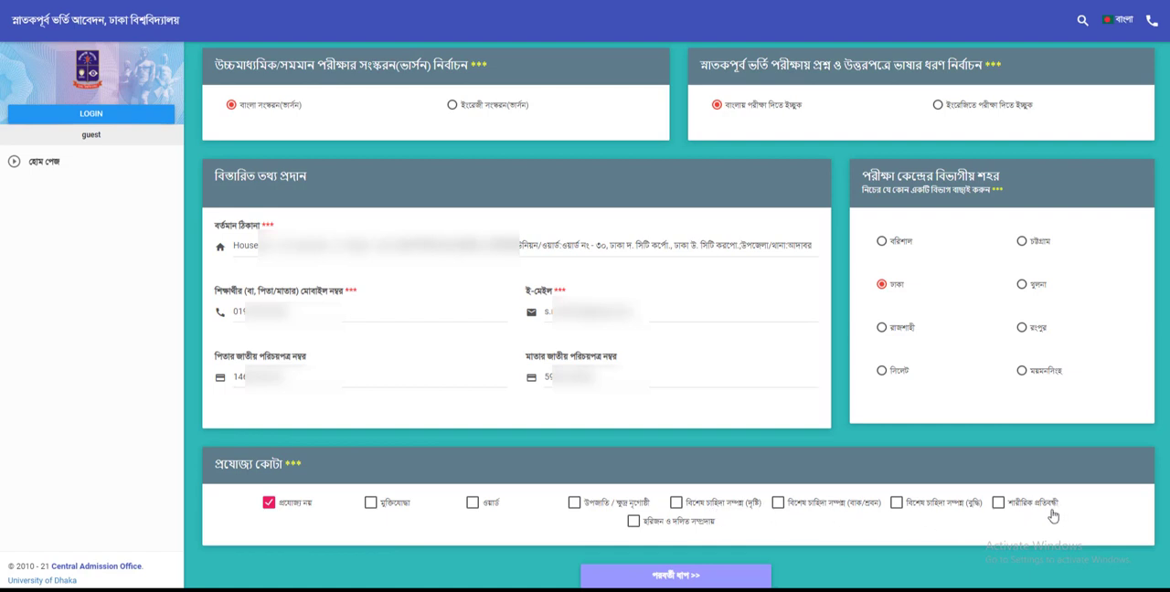
{"action": "left_click", "coordinate": [676, 577]}
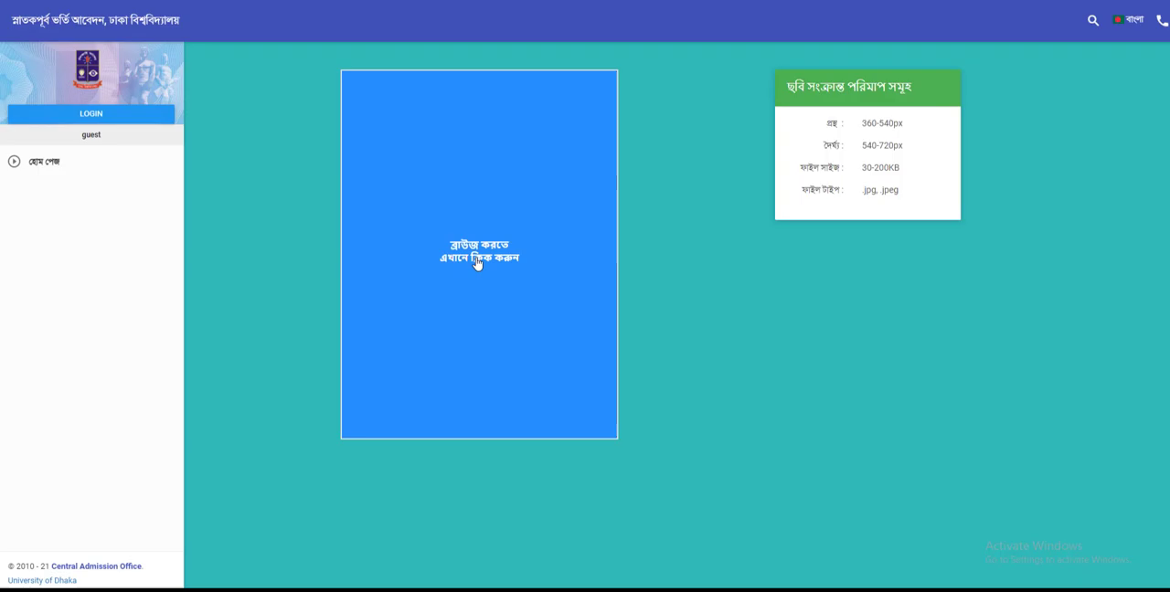
Step: Upload the applicant's photo from the Desktop folder and generate its preview
{"action": "left_click", "coordinate": [478, 264]}
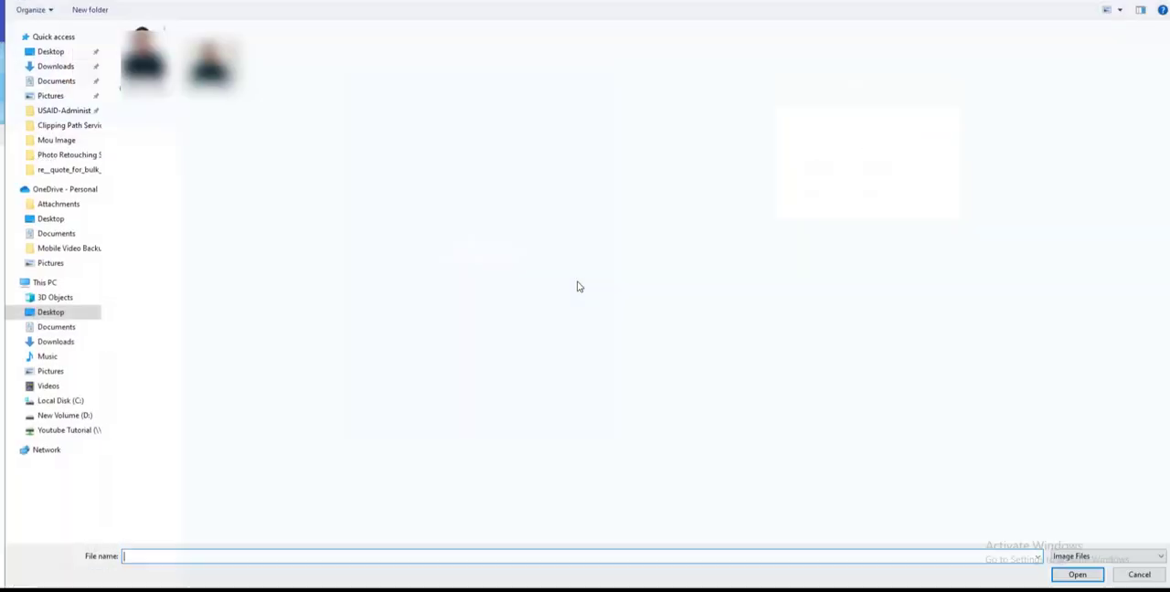
{"action": "left_click", "coordinate": [143, 59]}
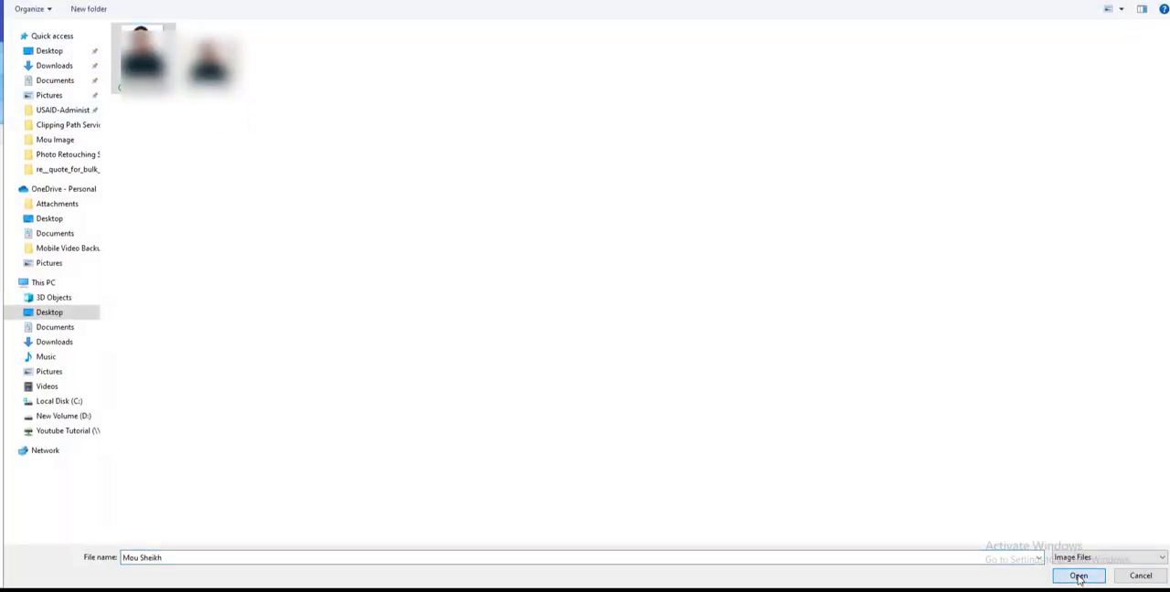
{"action": "left_click", "coordinate": [1079, 576]}
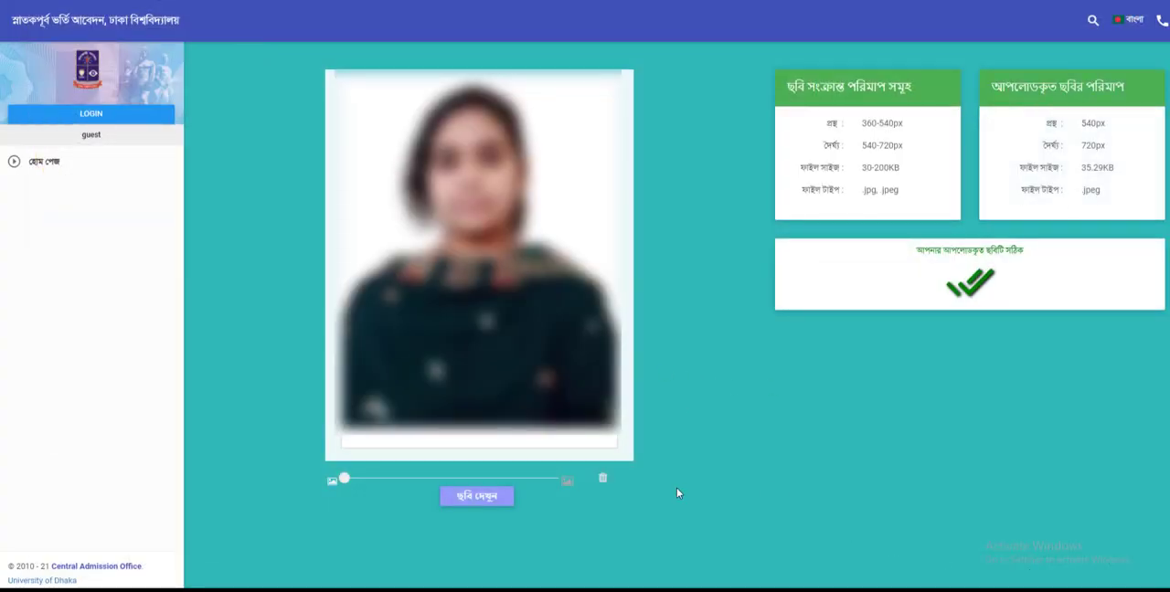
{"action": "left_click", "coordinate": [484, 497]}
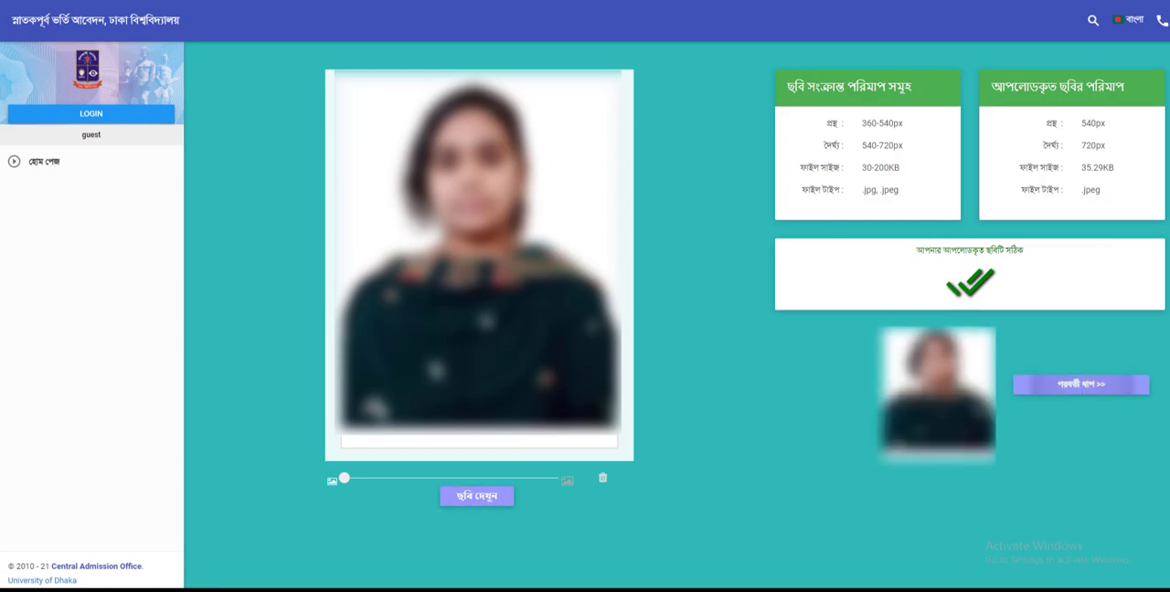
Step: Proceed to the password verification stage and submit the password received by SMS
{"action": "key", "text": "Return"}
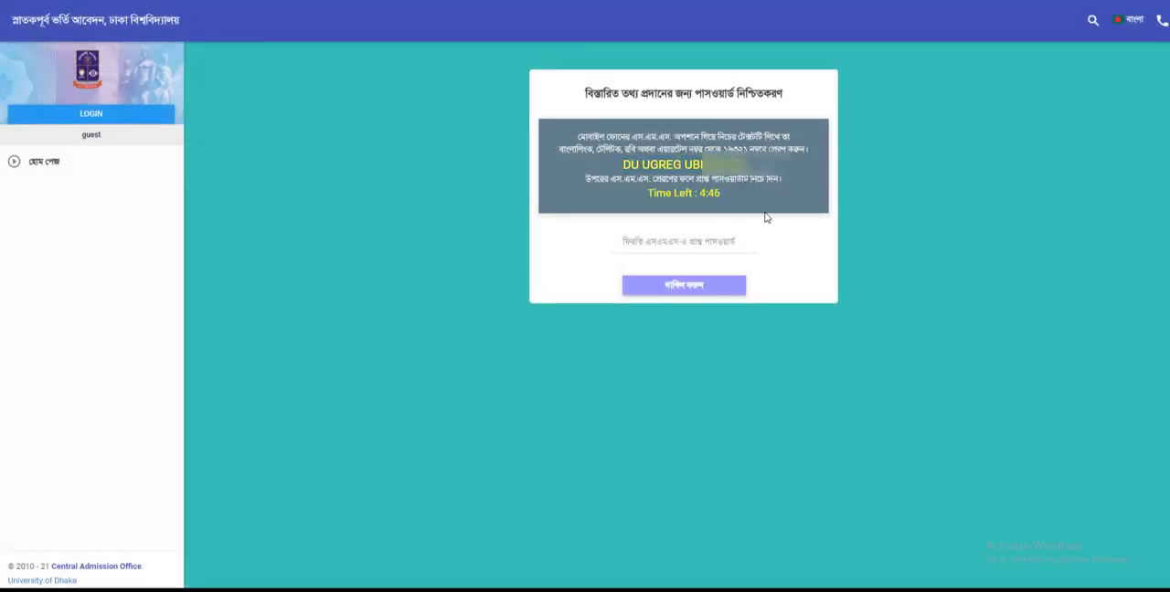
{"action": "left_click", "coordinate": [705, 242]}
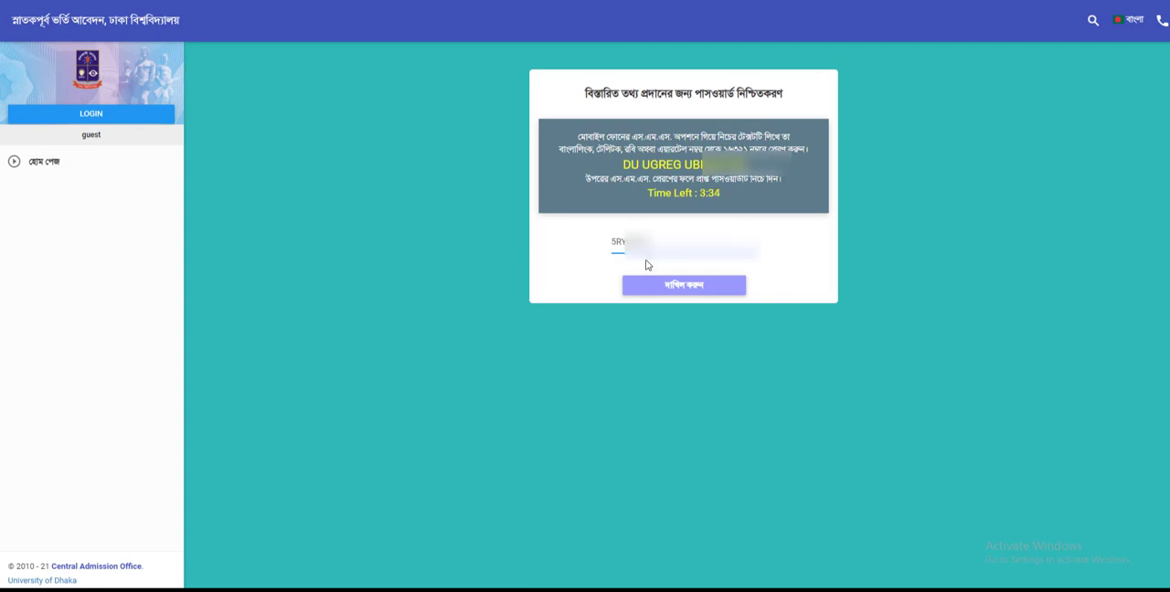
{"action": "left_click", "coordinate": [707, 290]}
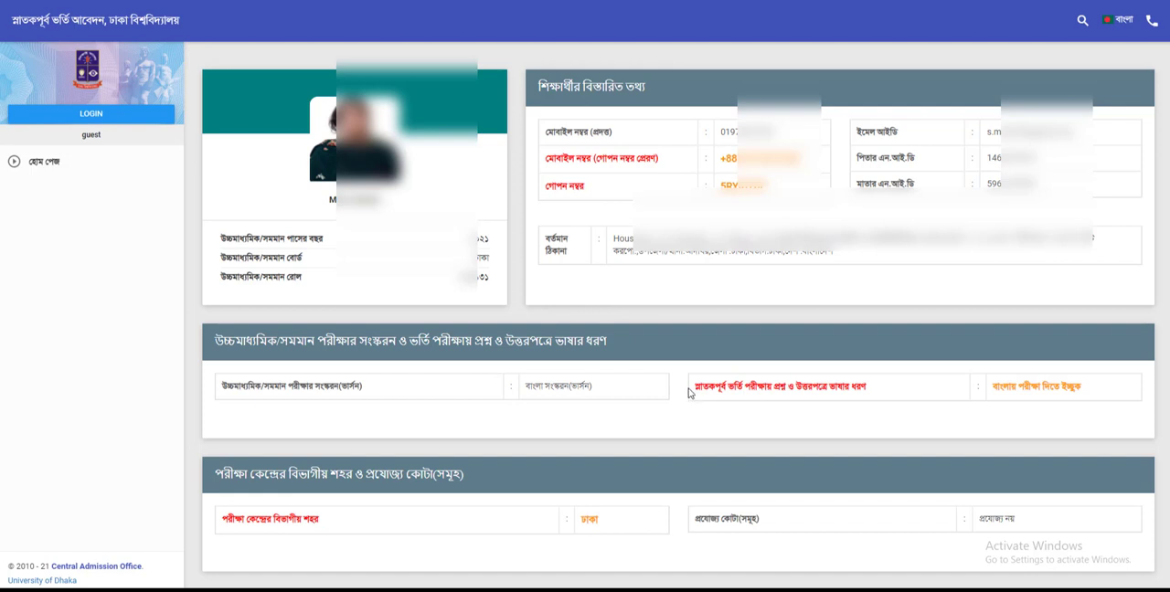
Step: Review the applicant's summary, tick the declaration that the information is correct, and confirm the submission
{"action": "scroll", "coordinate": [480, 289], "scroll_direction": "down", "scroll_amount": 1}
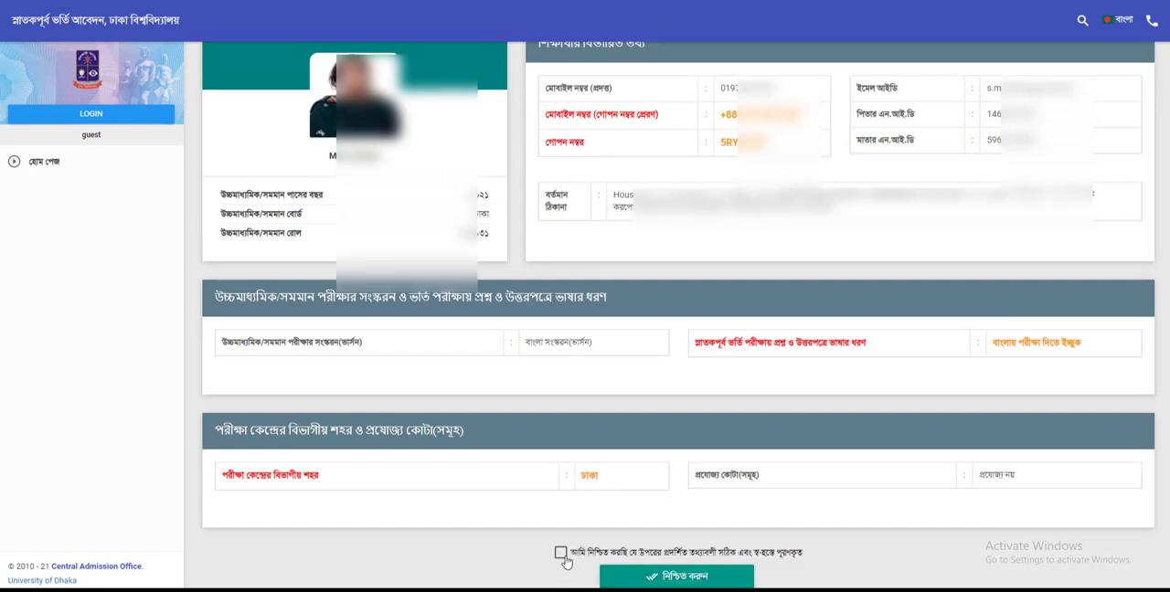
{"action": "left_click", "coordinate": [560, 552]}
{"action": "scroll", "coordinate": [311, 185], "scroll_direction": "up", "scroll_amount": 1}
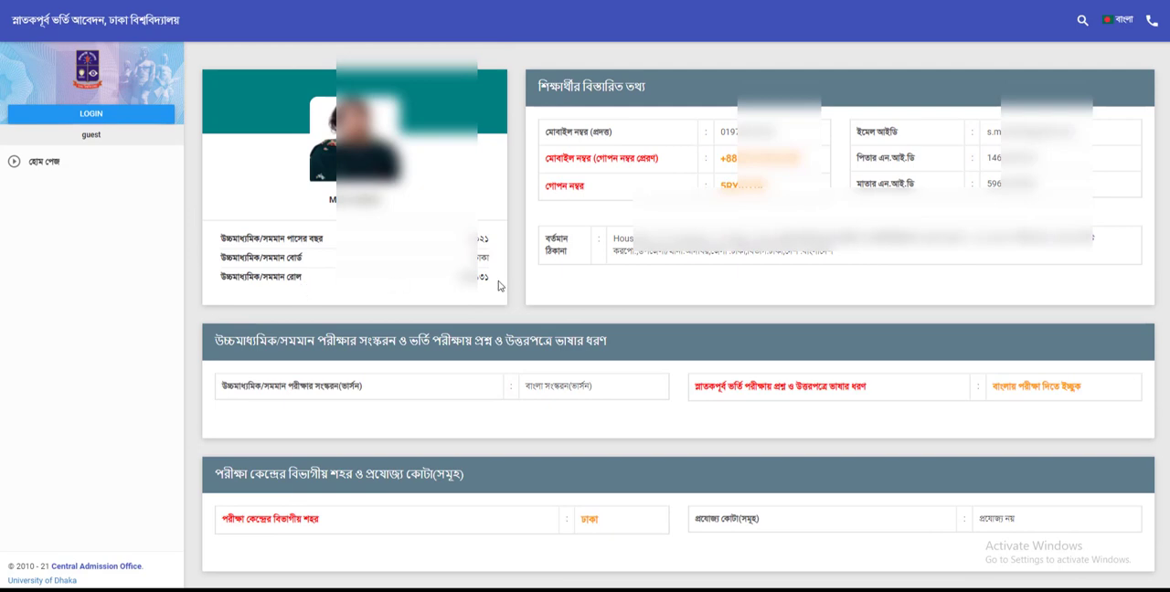
{"action": "scroll", "coordinate": [732, 357], "scroll_direction": "down", "scroll_amount": 1}
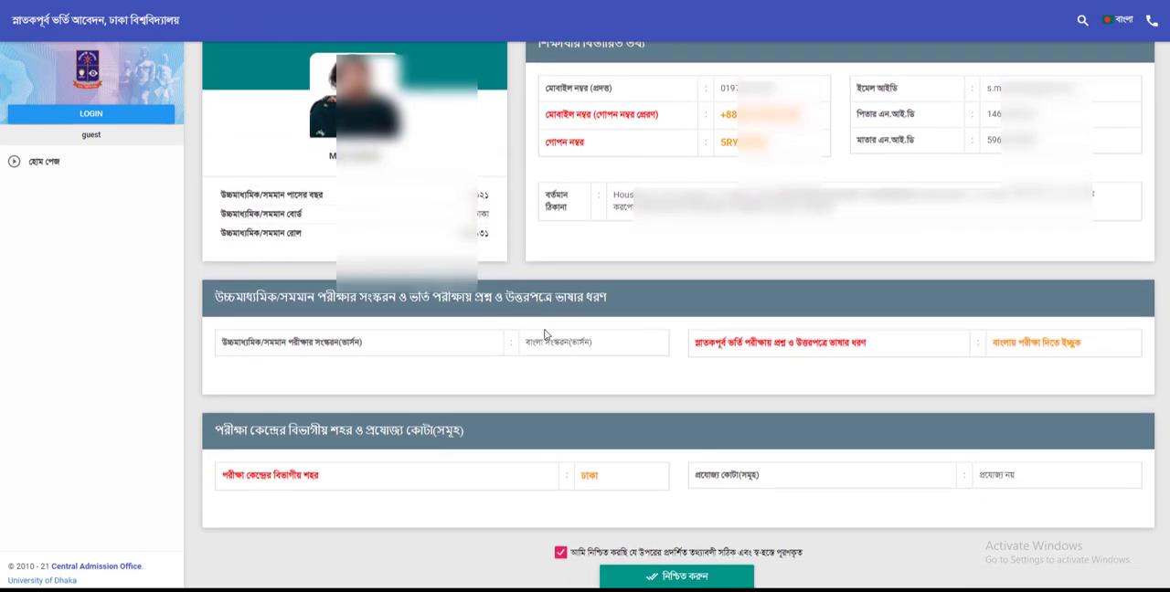
{"action": "left_click", "coordinate": [672, 575]}
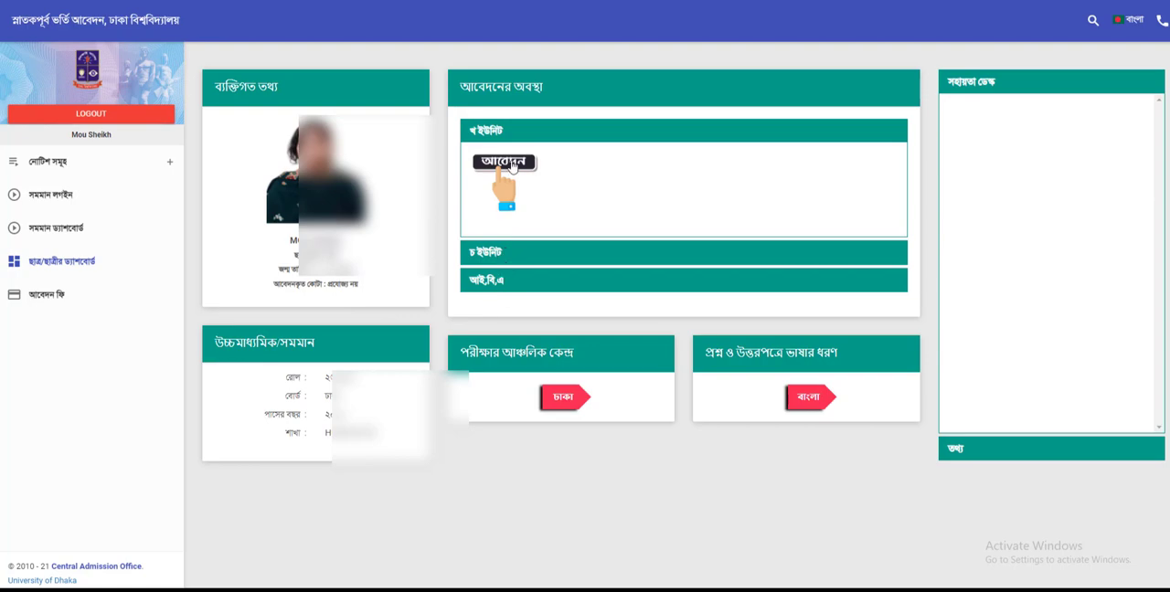
Step: Apply for খ ইউনিট and start the application fee payment through SSLCOMMERZ
{"action": "left_click", "coordinate": [513, 165]}
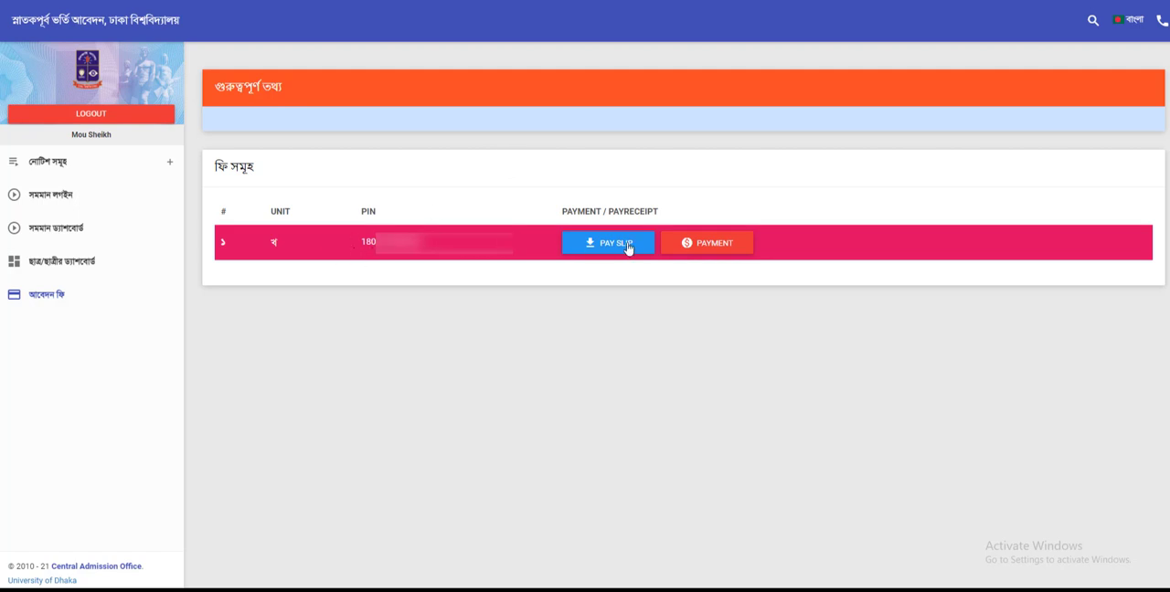
{"action": "left_click", "coordinate": [697, 245]}
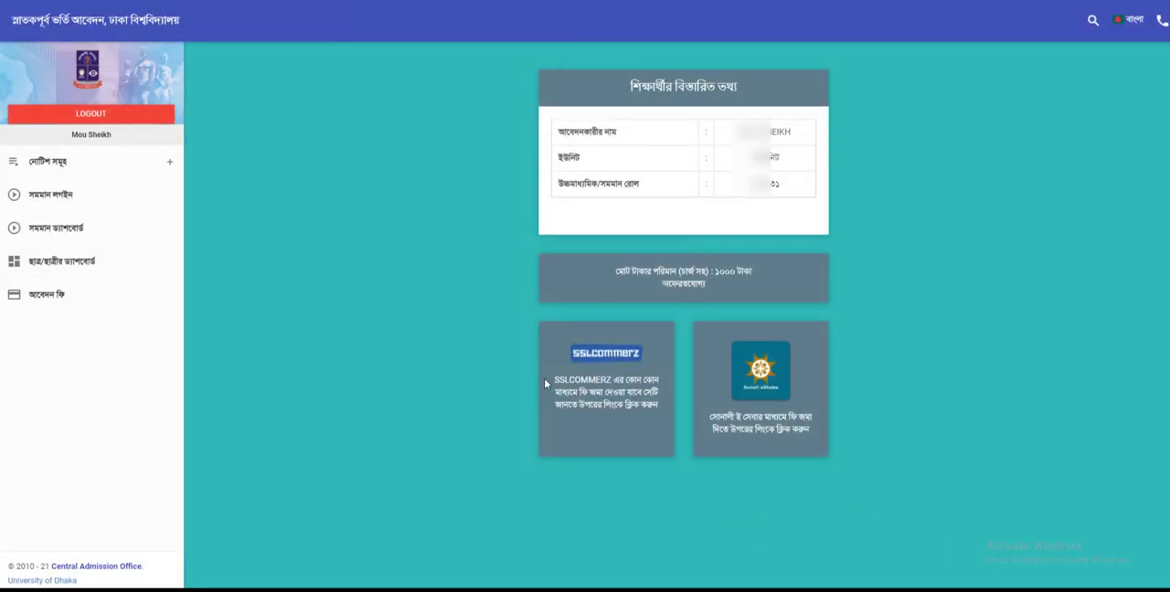
{"action": "left_click", "coordinate": [607, 356]}
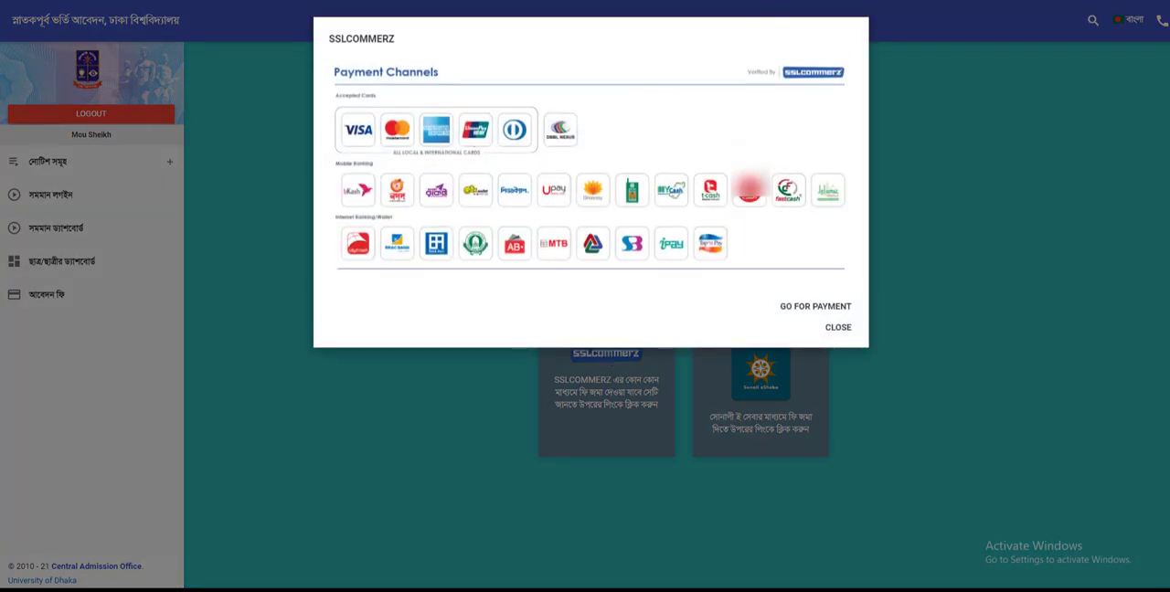
{"action": "left_click", "coordinate": [829, 312]}
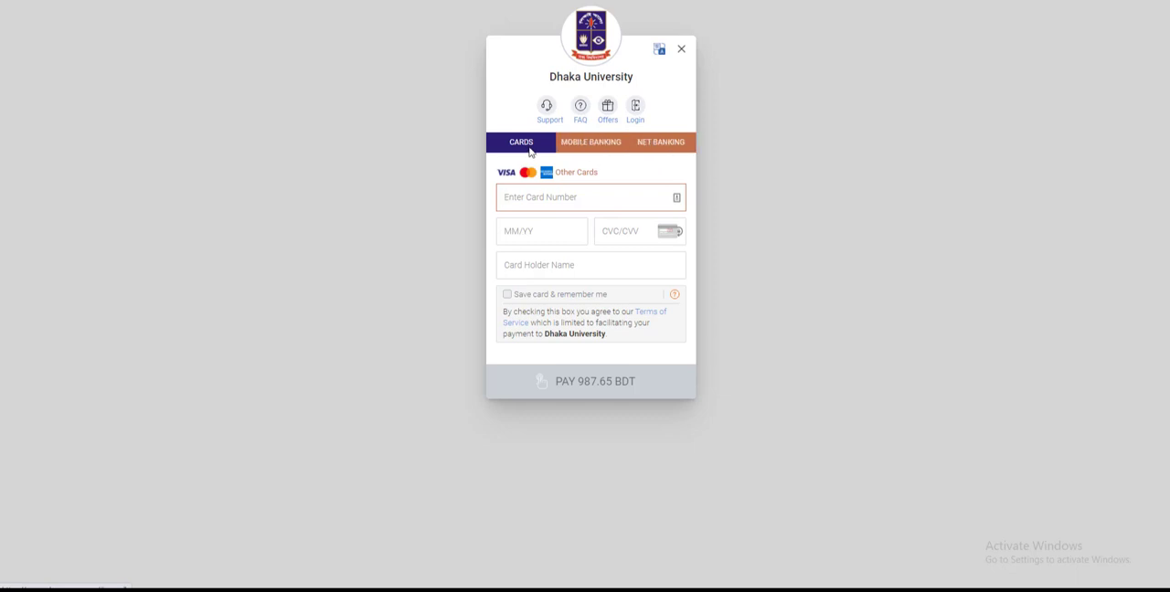
Step: Select bKash as the mobile banking method and start the 1,000.00 BDT payment
{"action": "left_click", "coordinate": [587, 150]}
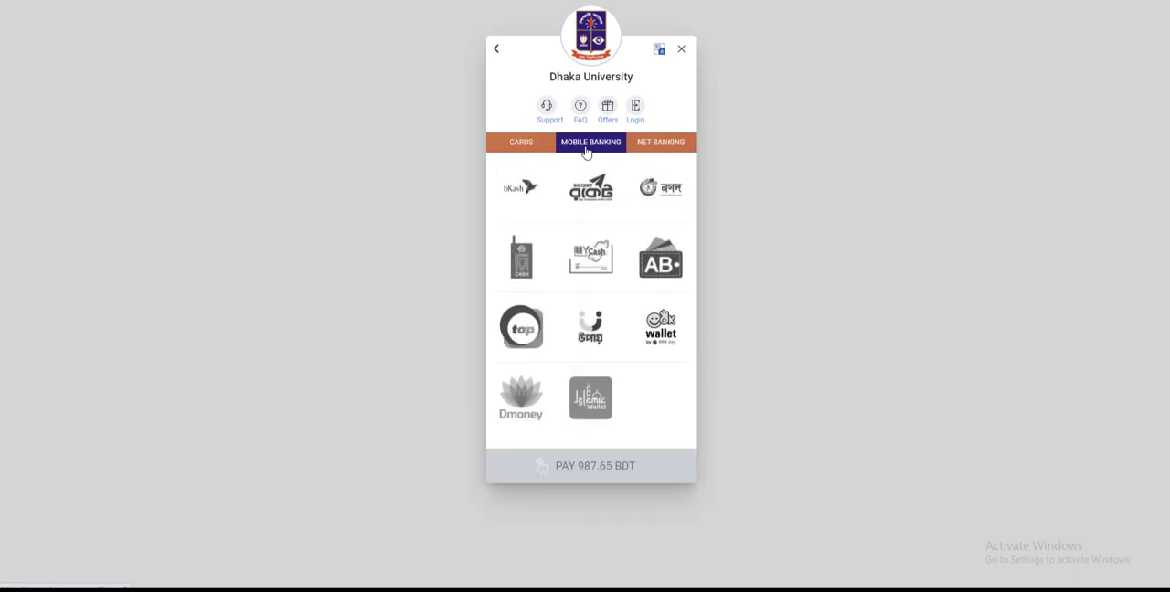
{"action": "left_click", "coordinate": [517, 192]}
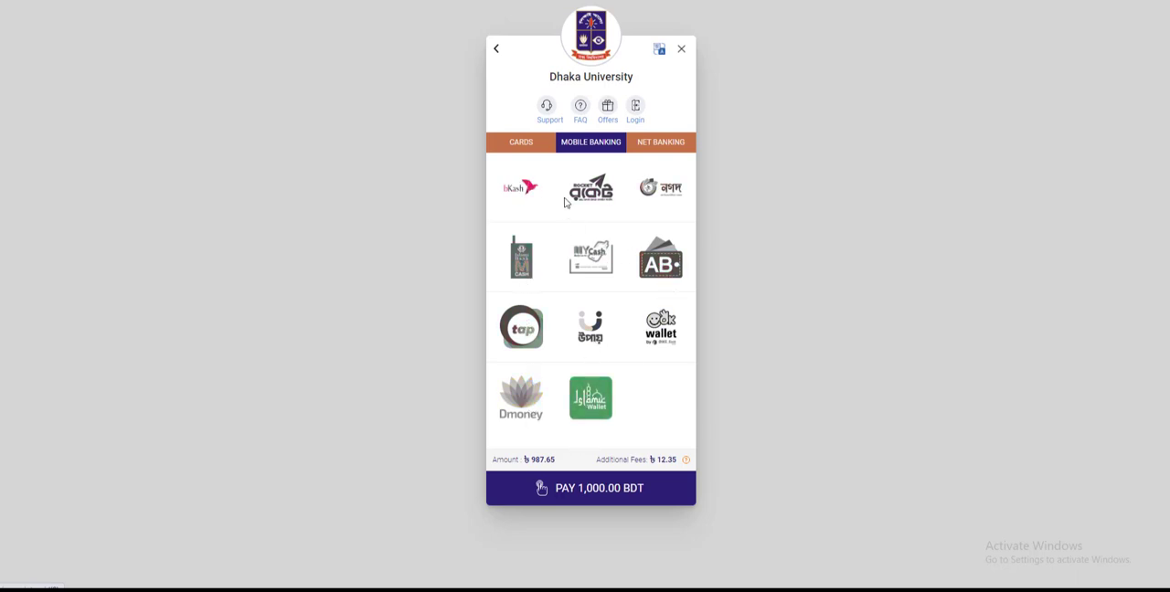
{"action": "left_click", "coordinate": [515, 196]}
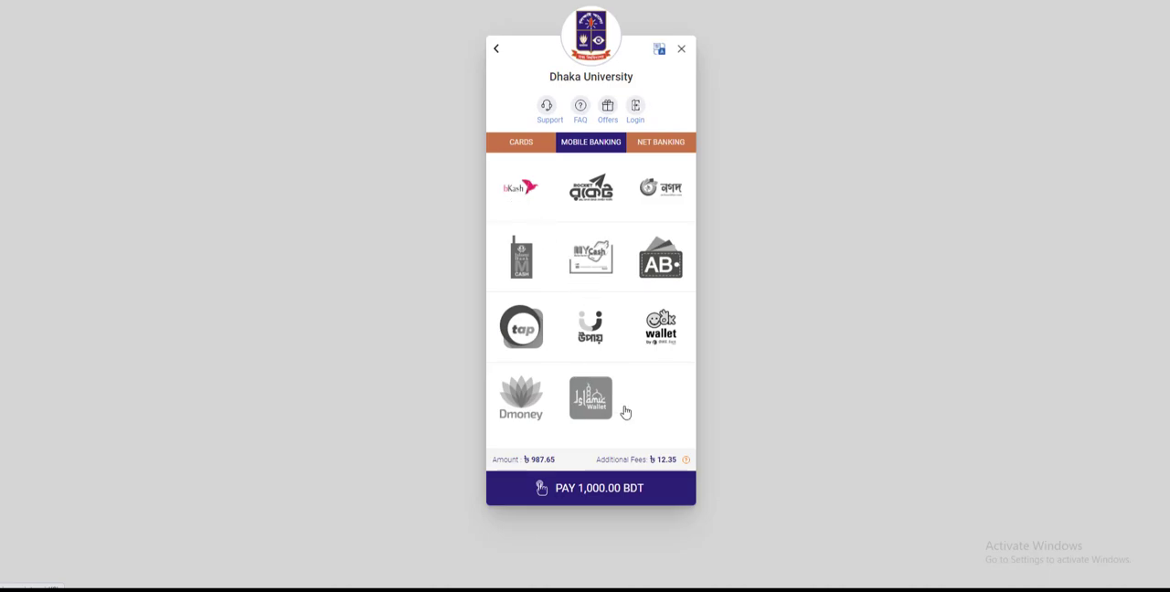
{"action": "left_click", "coordinate": [573, 494]}
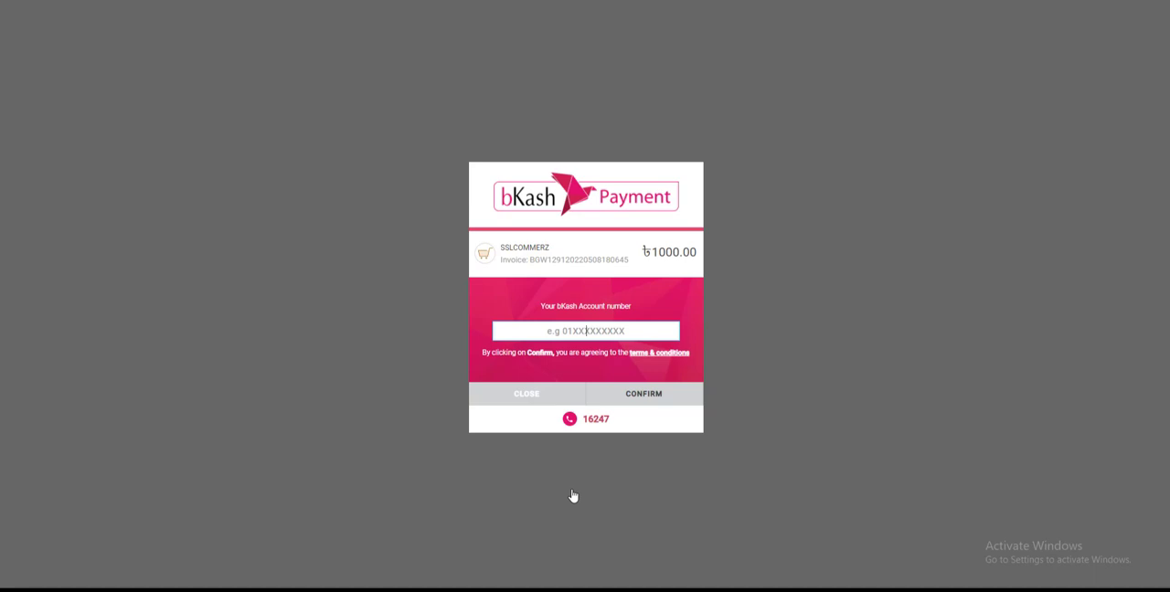
Step: Enter the payer's bKash account number and confirm it
{"action": "type", "text": "01"}
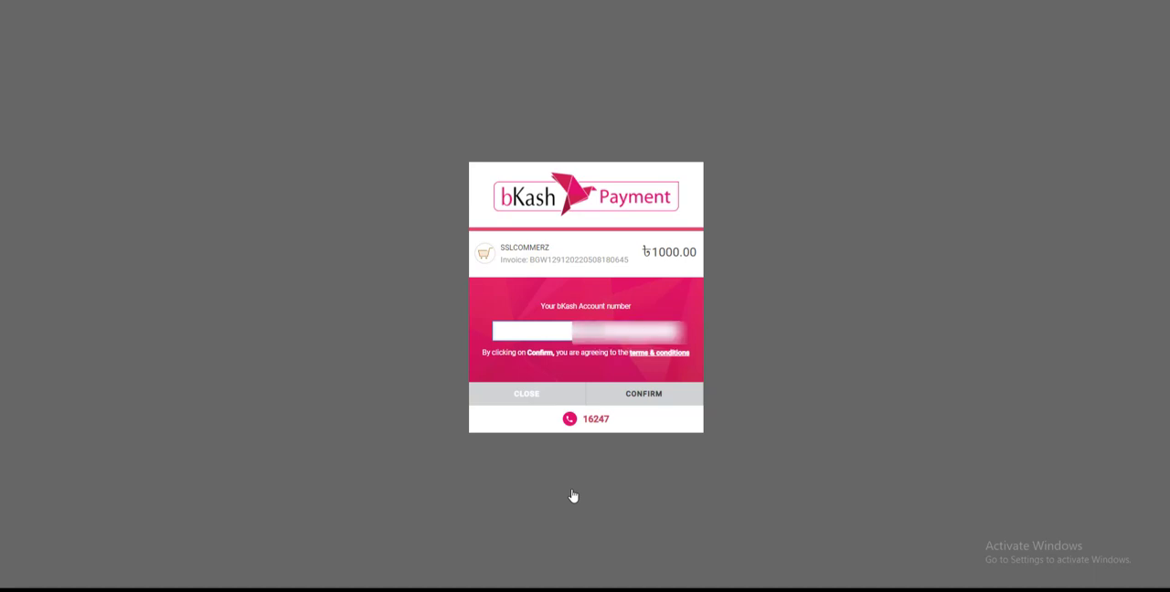
{"action": "type", "text": "7"}
{"action": "left_click", "coordinate": [653, 403]}
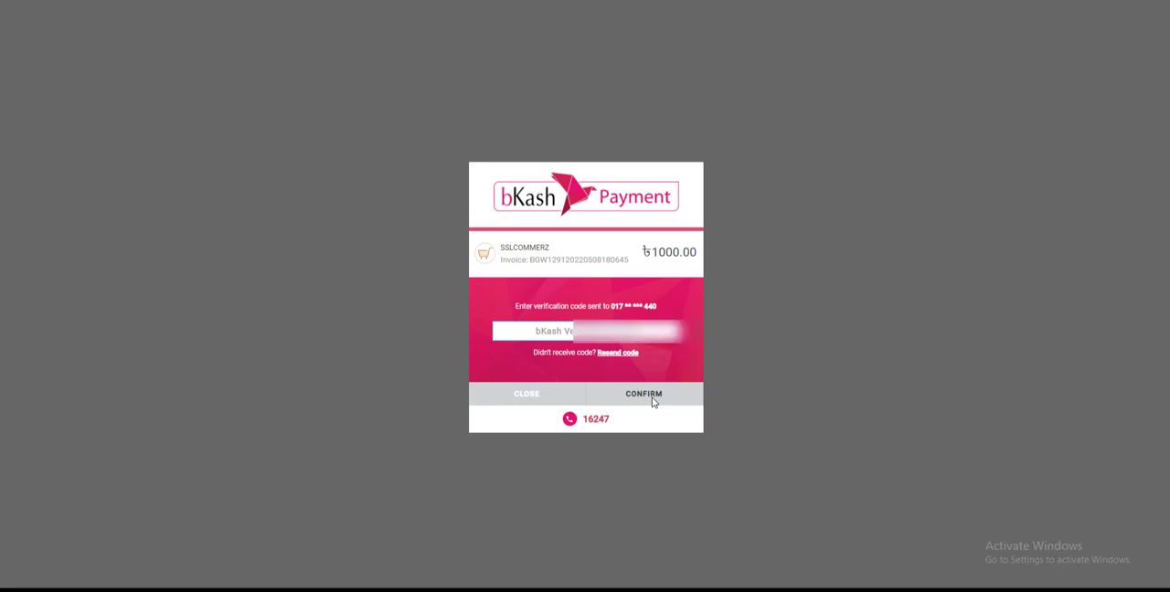
Step: Enter the bKash verification code and the account PIN, confirming each to complete the payment
{"action": "type", "text": "*"}
{"action": "left_click", "coordinate": [650, 404]}
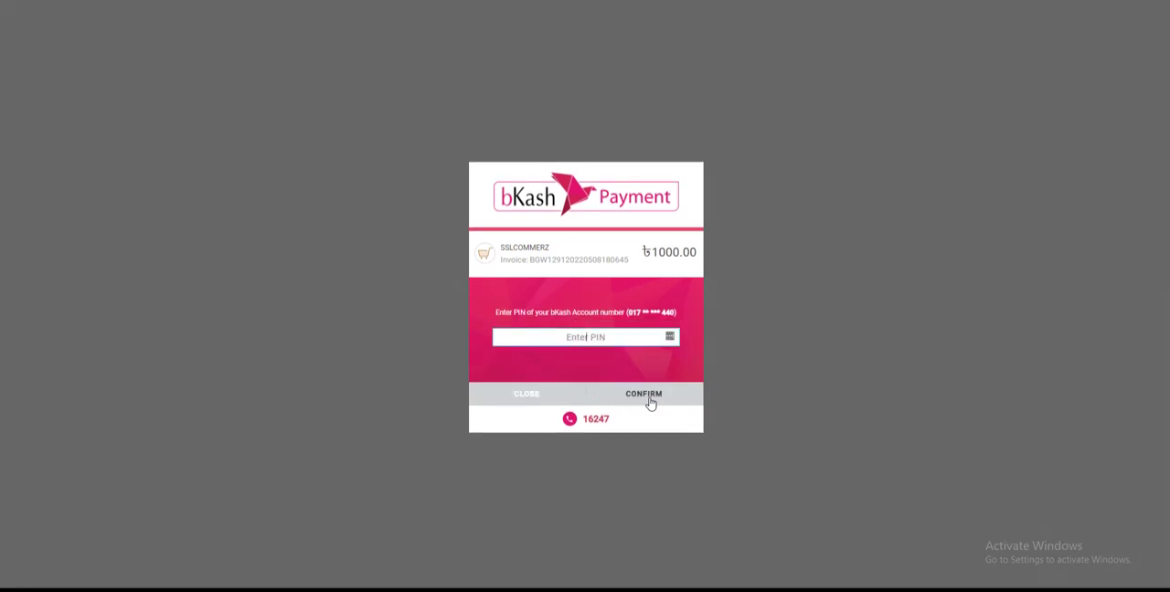
{"action": "type", "text": "•••••"}
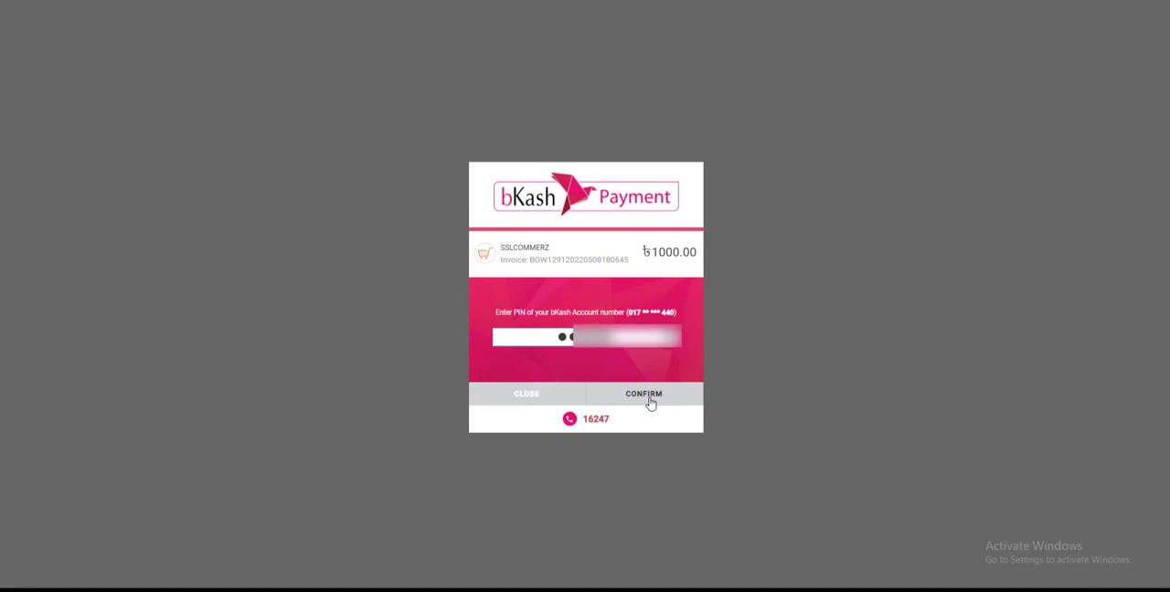
{"action": "left_click", "coordinate": [650, 403]}
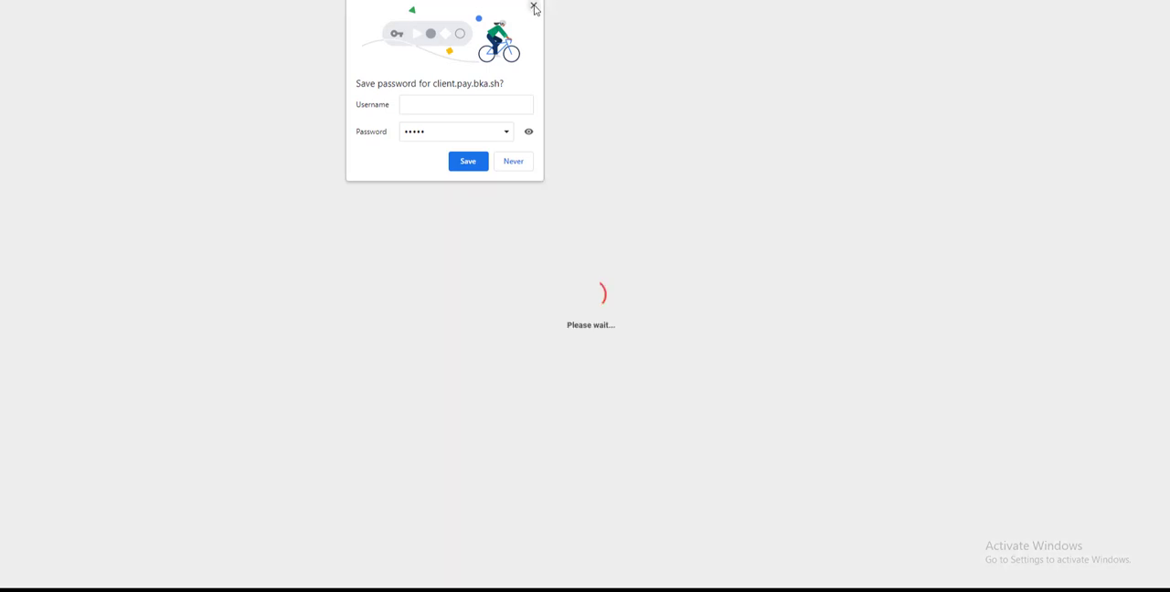
Step: Dismiss the password-saving and translation prompts, and return to the application fee page once the payment is complete
{"action": "left_click", "coordinate": [534, 6]}
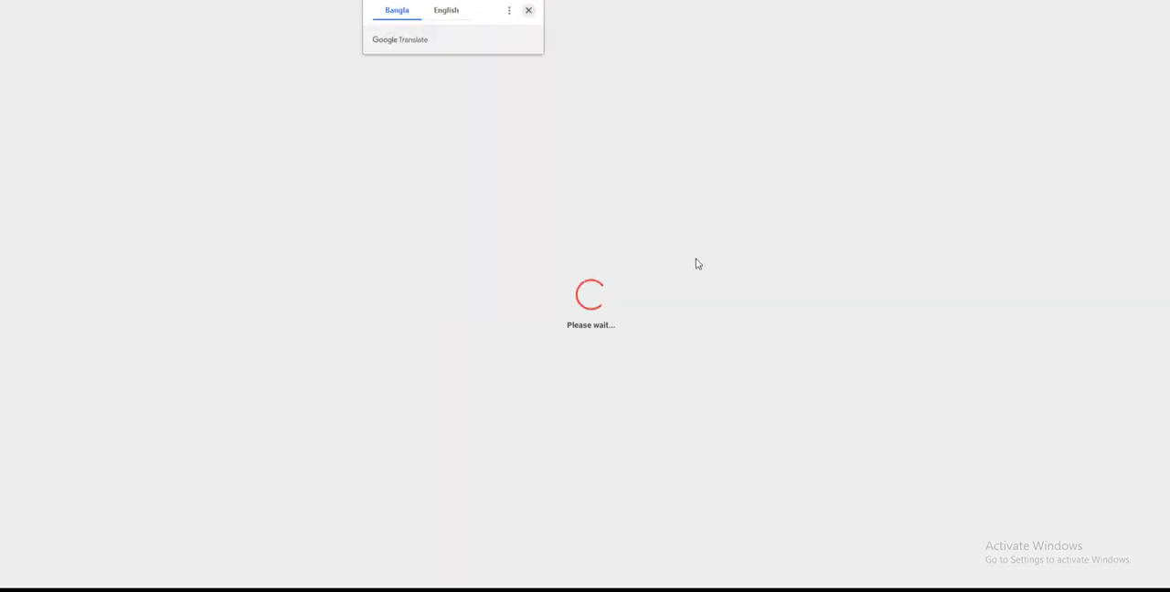
{"action": "left_click", "coordinate": [531, 11]}
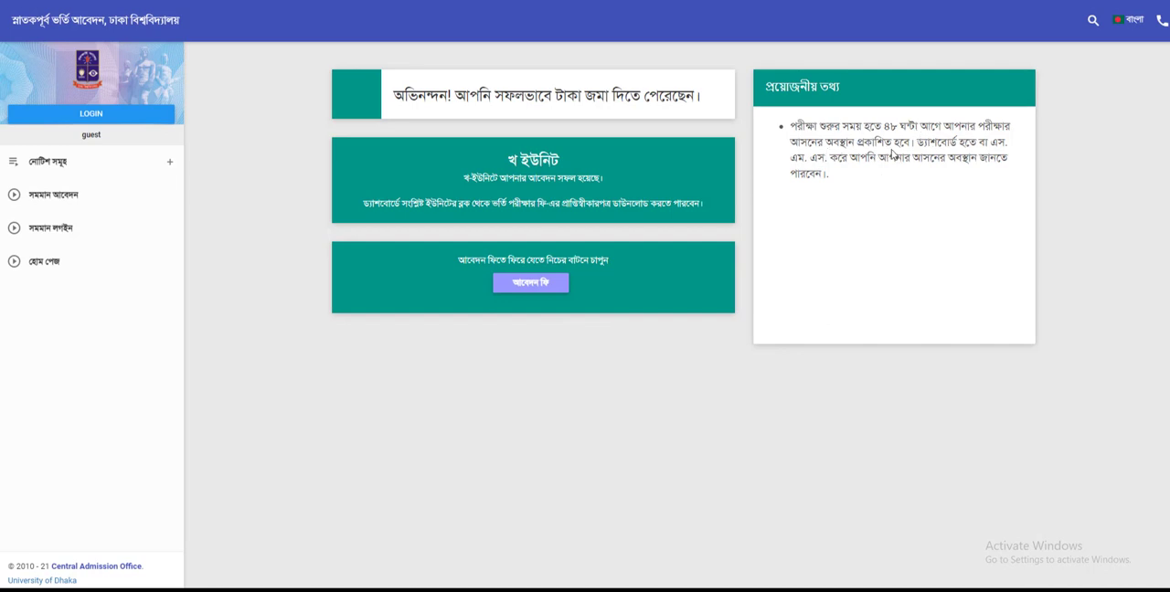
{"action": "left_click", "coordinate": [540, 285]}
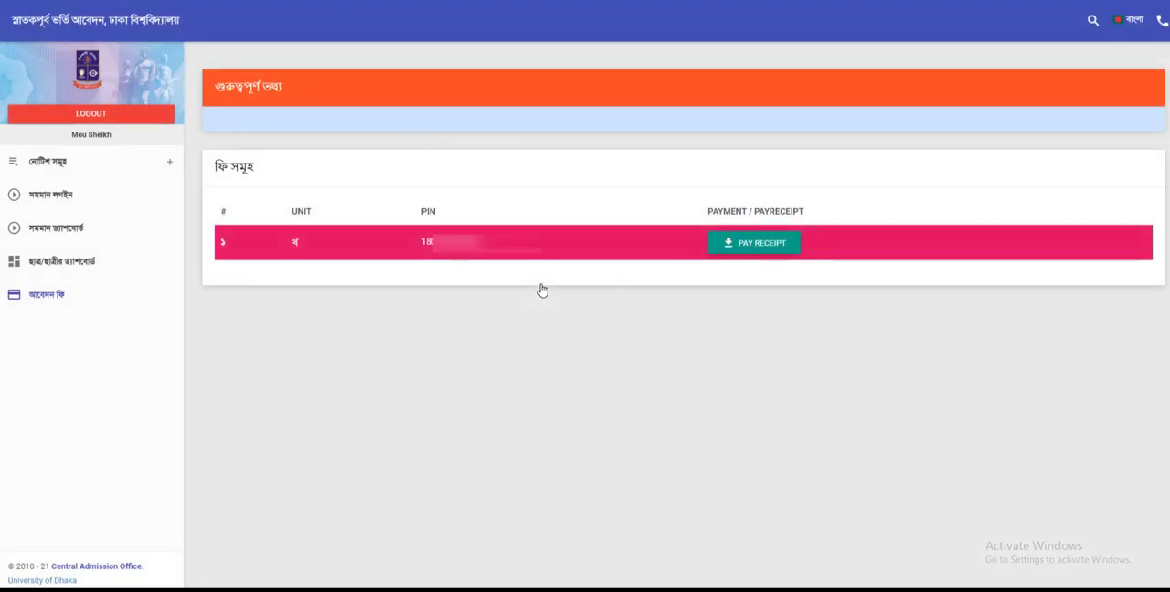
Step: Open the খ unit's payment receipt, look through it, and start saving it as a file, with its file name ready for editing
{"action": "left_click", "coordinate": [792, 254]}
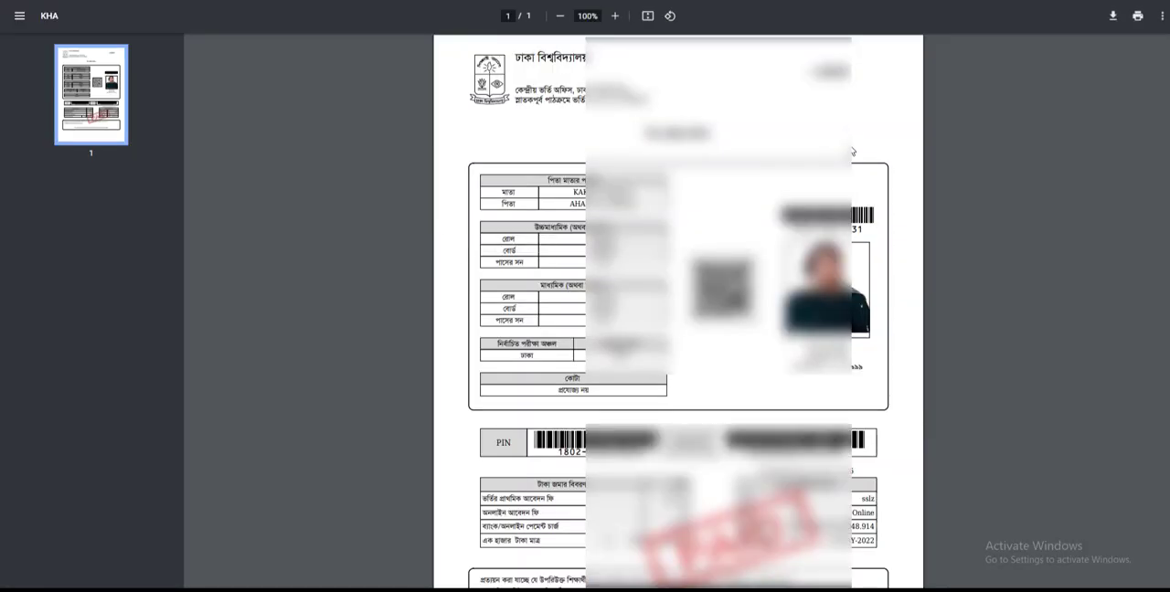
{"action": "scroll", "coordinate": [762, 351], "scroll_direction": "down", "scroll_amount": 2}
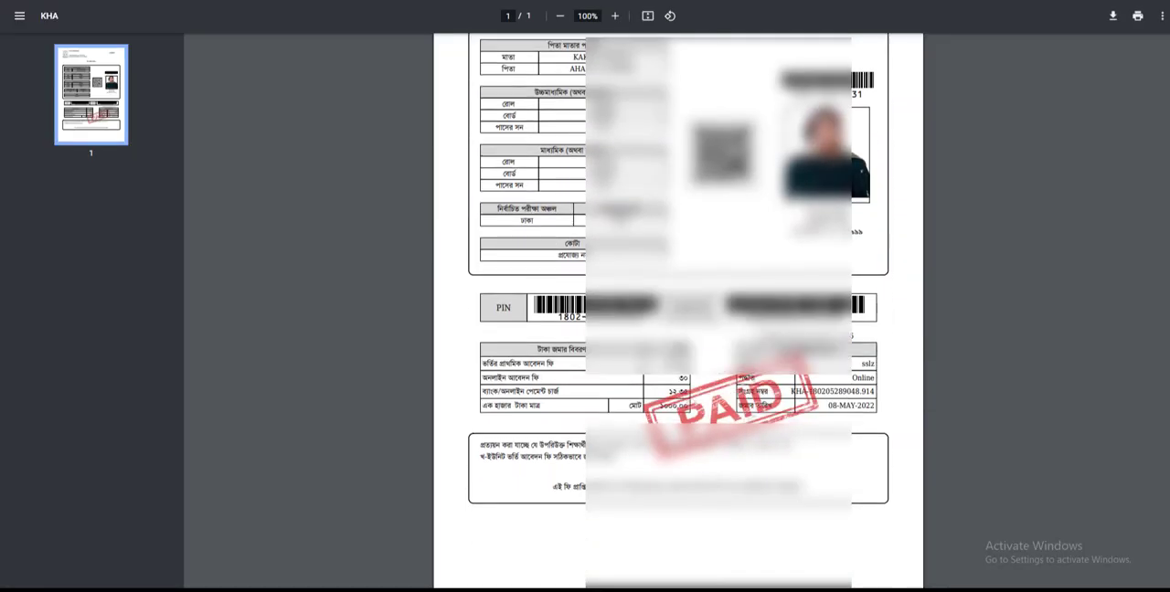
{"action": "scroll", "coordinate": [679, 311], "scroll_direction": "up", "scroll_amount": 2}
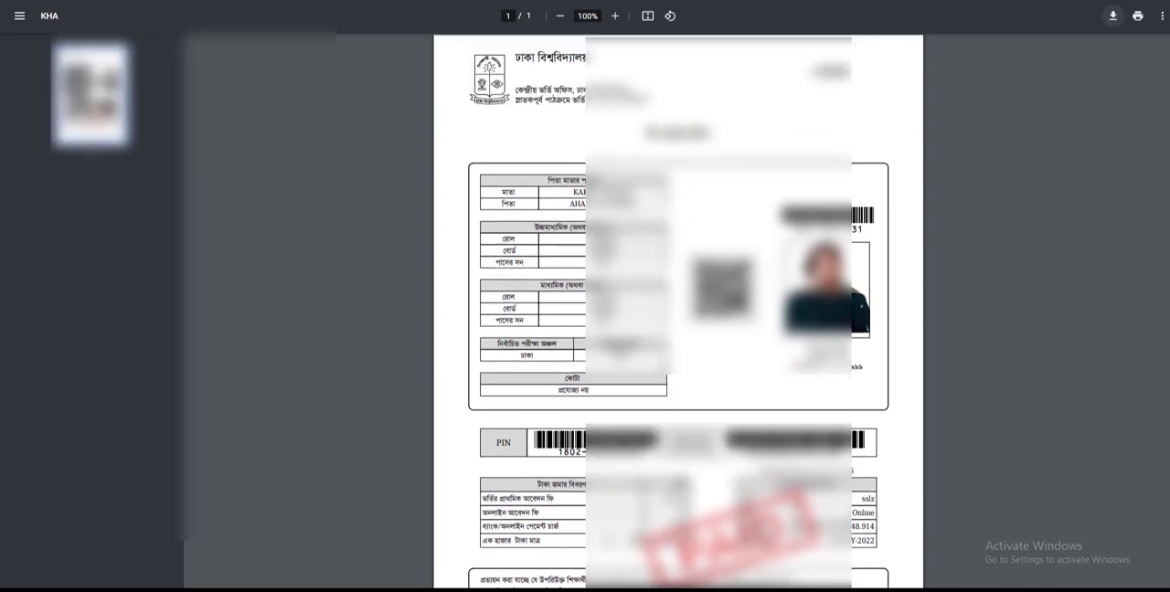
{"action": "left_click", "coordinate": [1112, 16]}
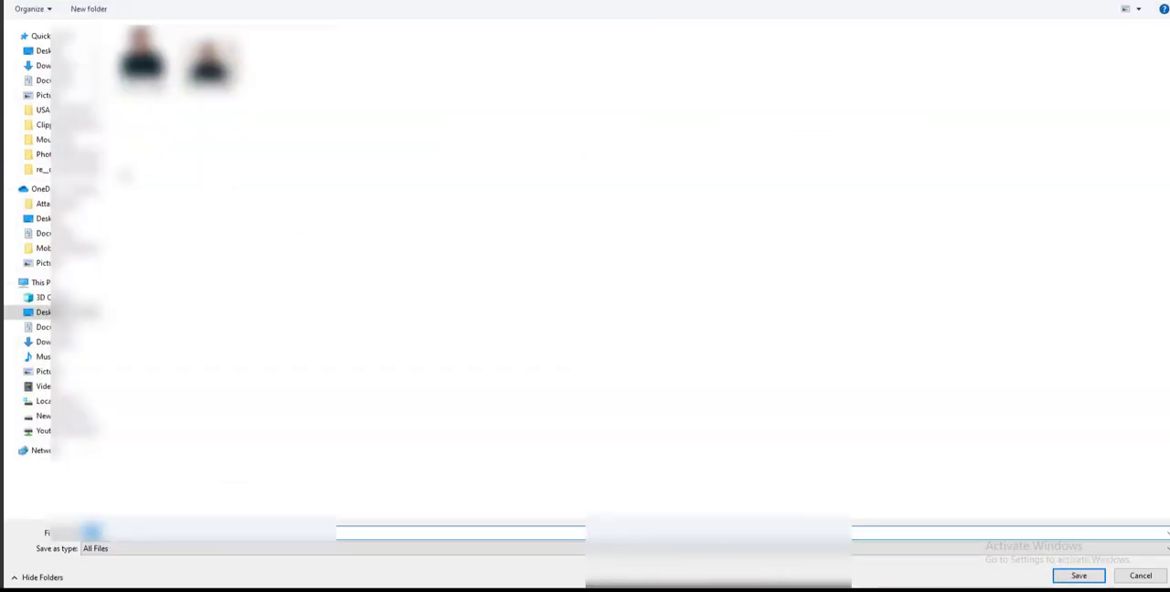
{"action": "left_click", "coordinate": [107, 532]}
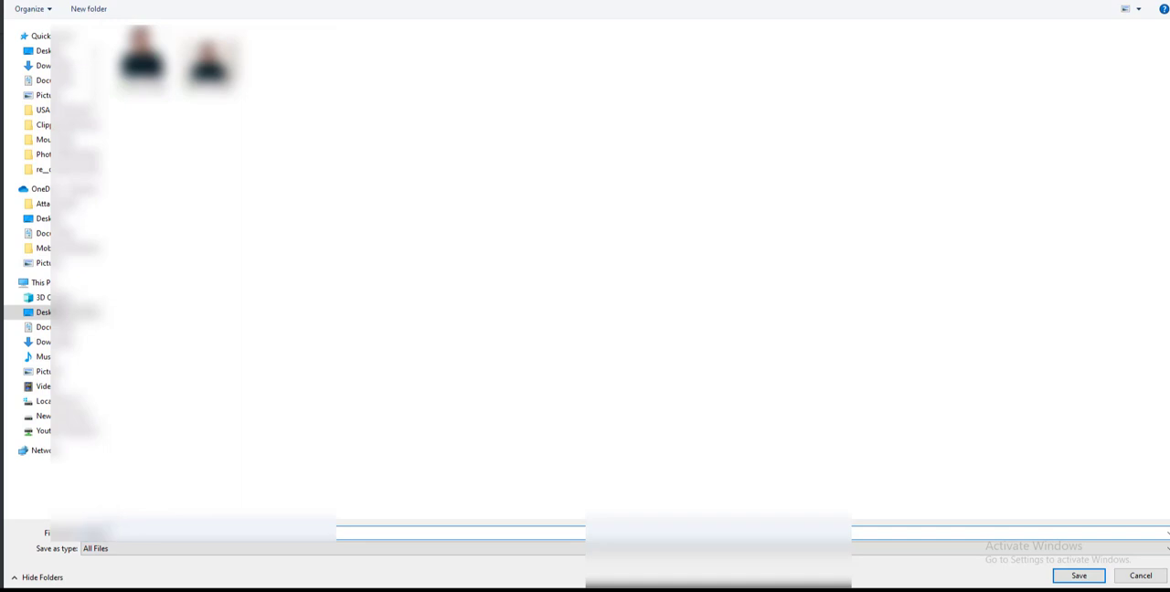